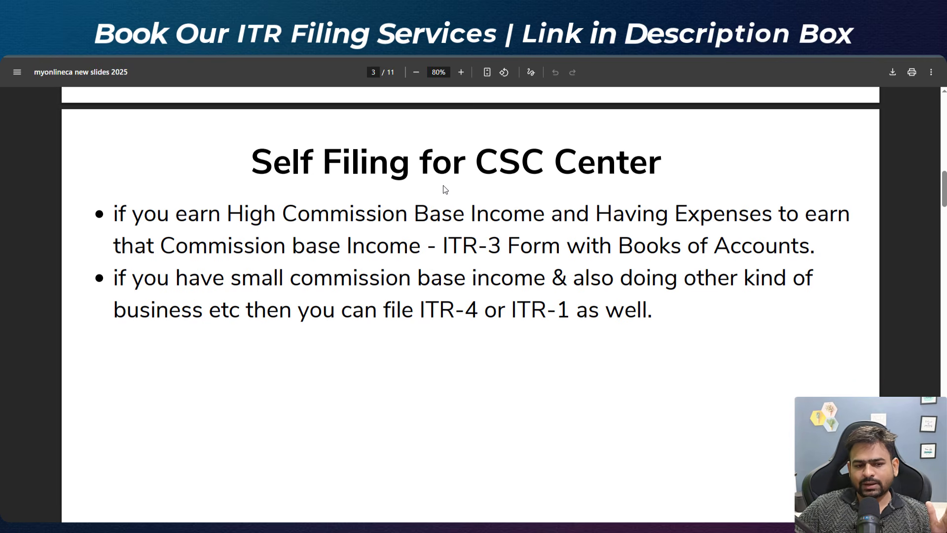
drag(232, 280, 370, 292)
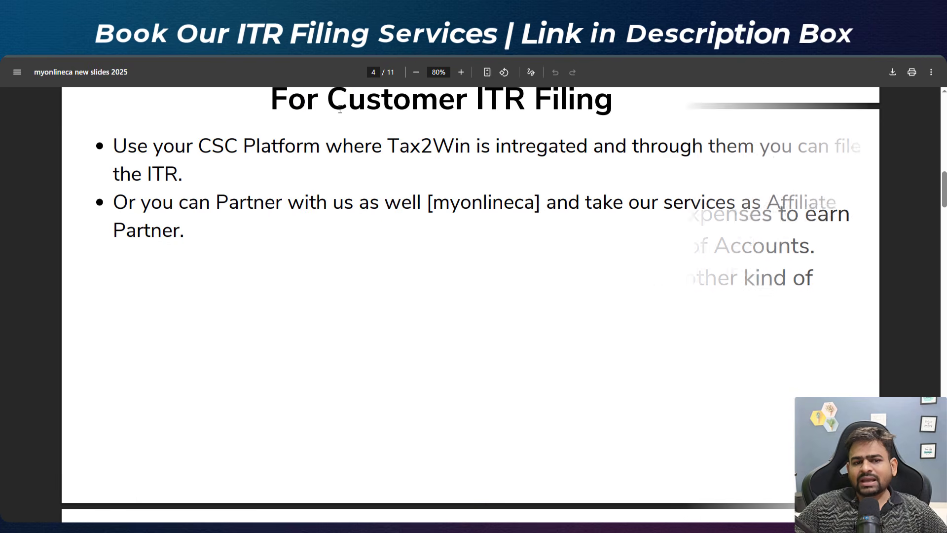
drag(306, 101, 614, 102)
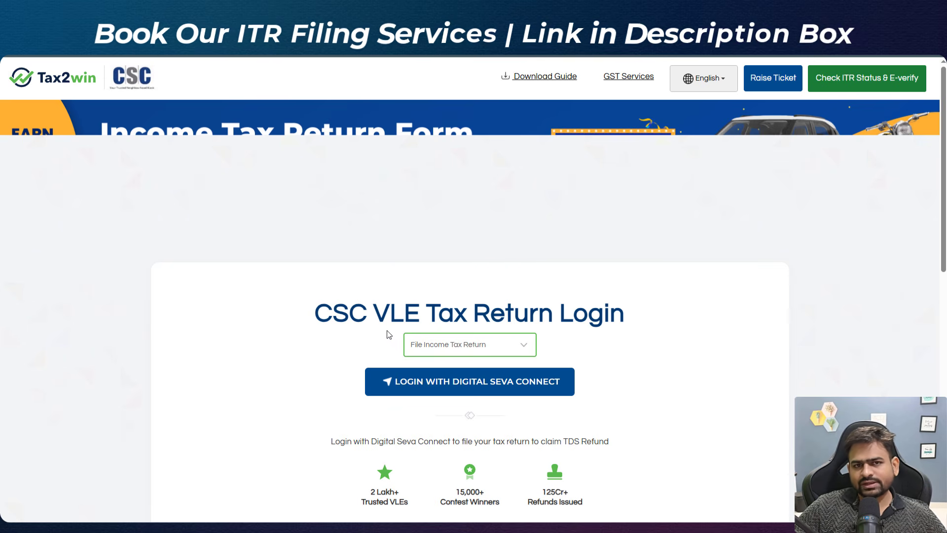
drag(387, 332, 490, 332)
scroll(490, 332, down, 3)
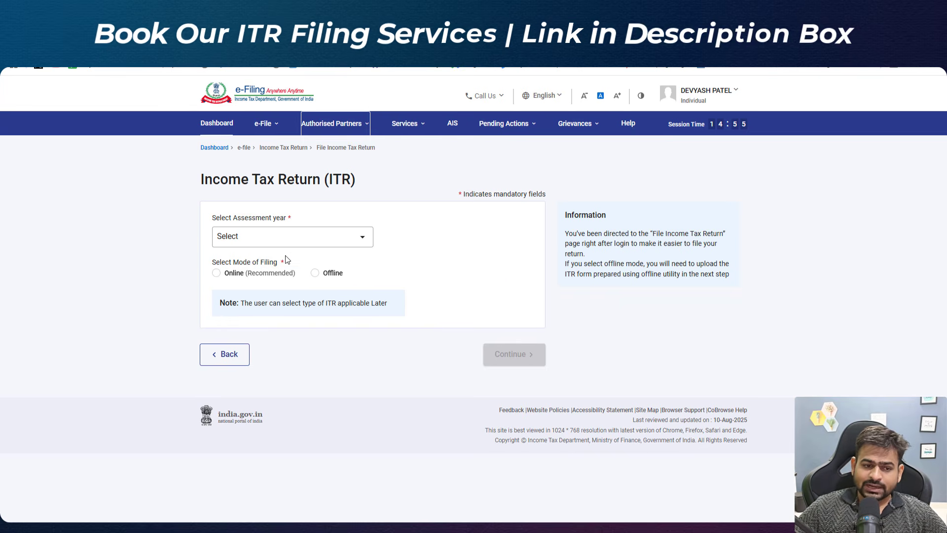
Step: Select assessment year 2025-26 and the Online filing mode, and continue
click(274, 239)
click(271, 290)
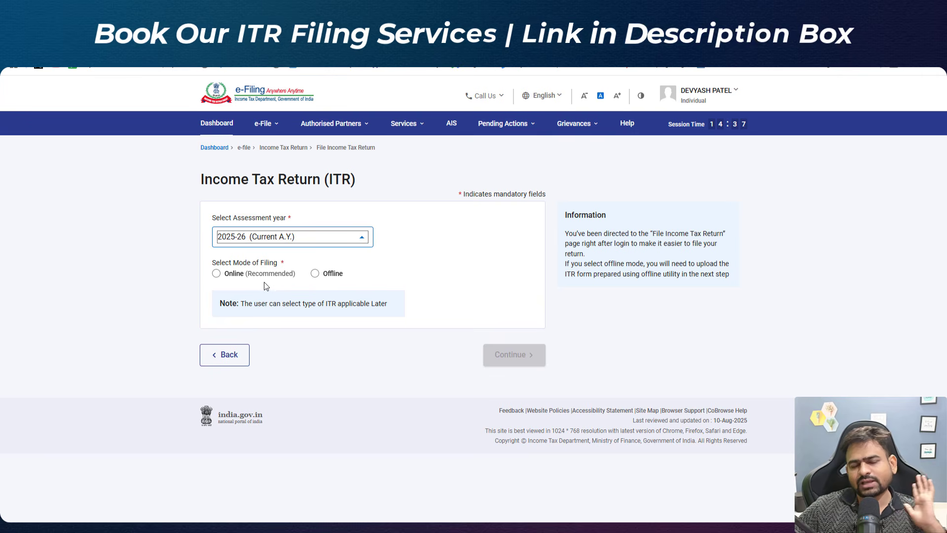
click(217, 274)
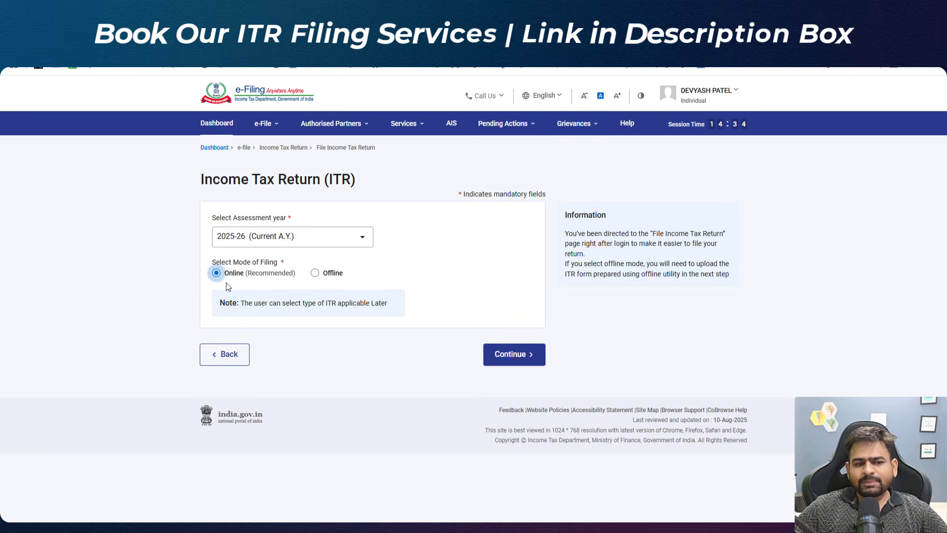
click(541, 367)
Step: Proceed with Individual as the status and choose ITR-1 as the form to file
click(720, 393)
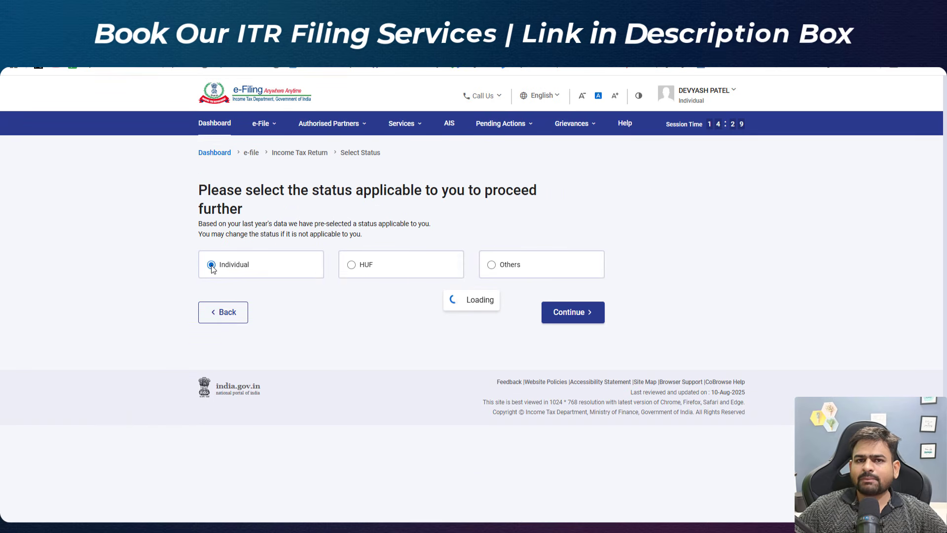
click(567, 316)
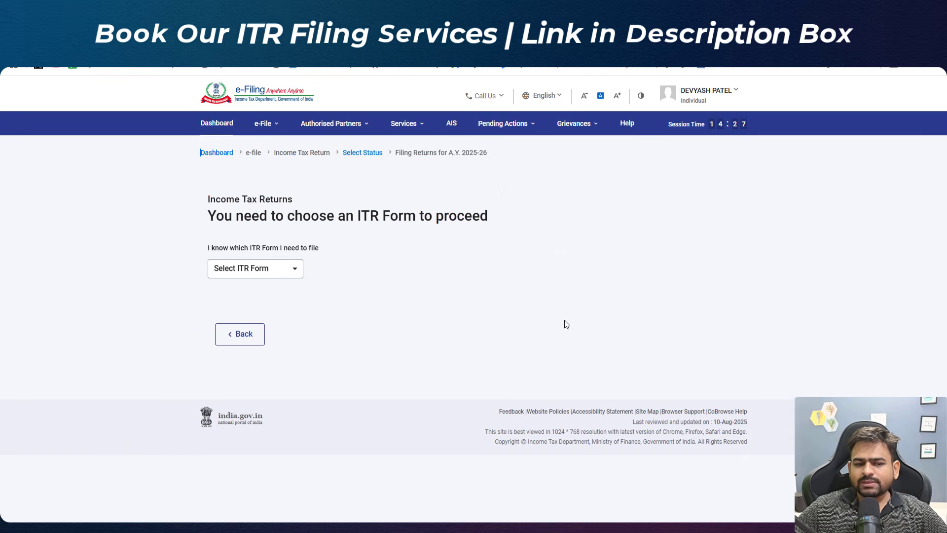
click(276, 278)
click(276, 306)
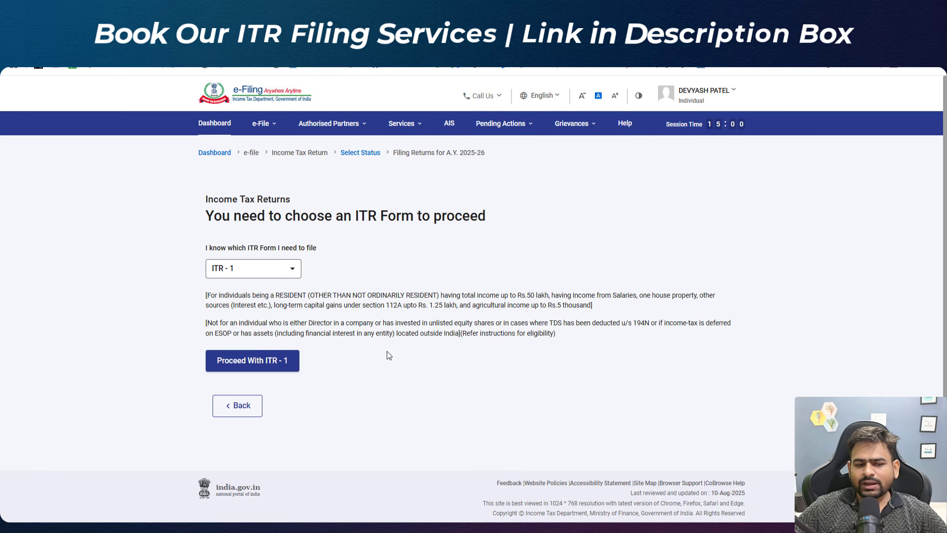
click(245, 364)
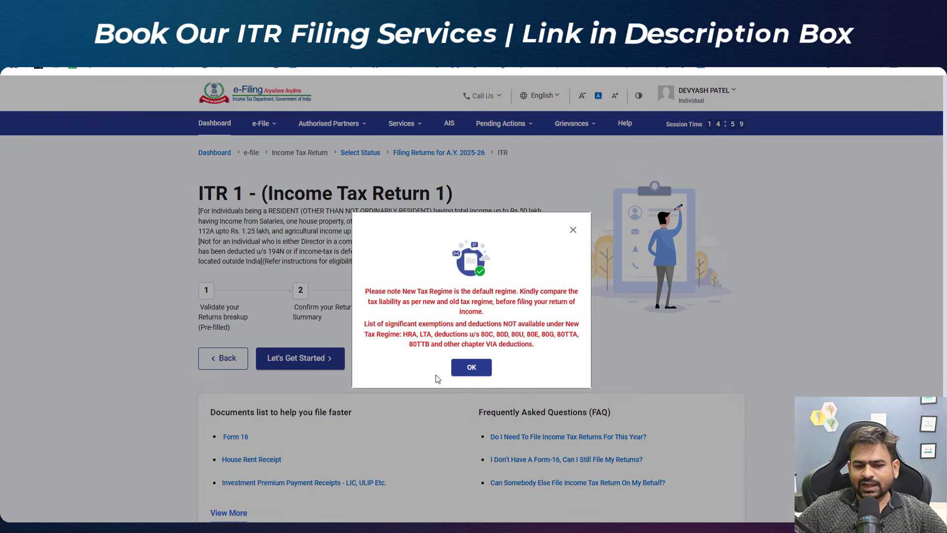
Step: Start the ITR-1 return and answer Others as the reason for filing
click(458, 371)
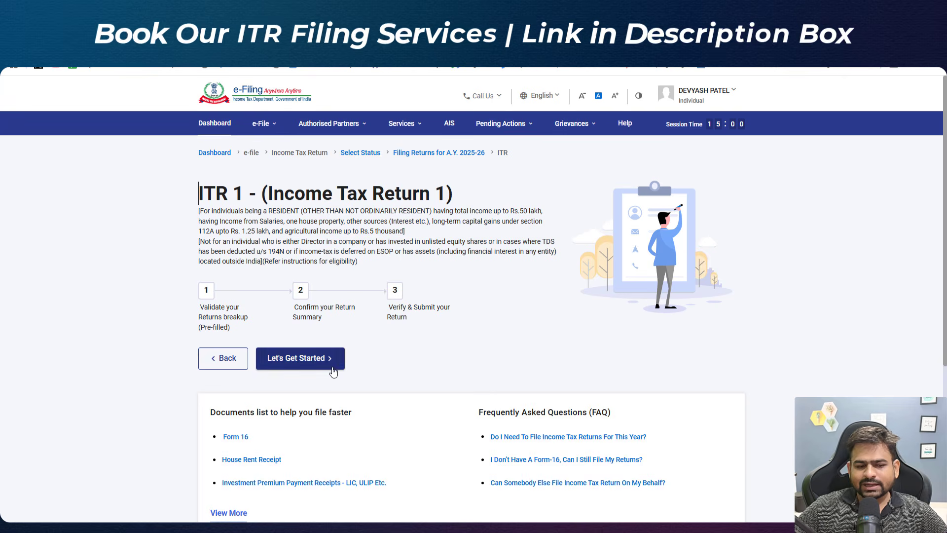
click(319, 360)
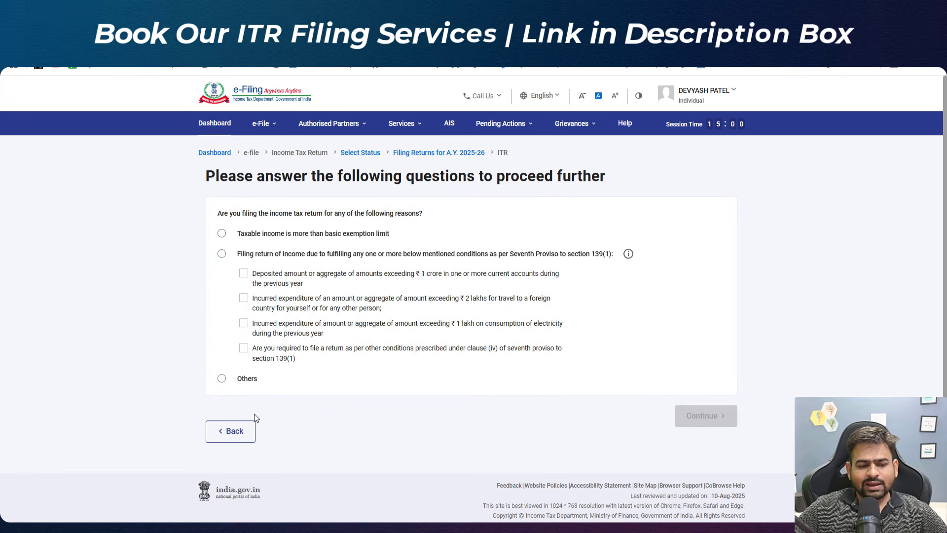
click(221, 378)
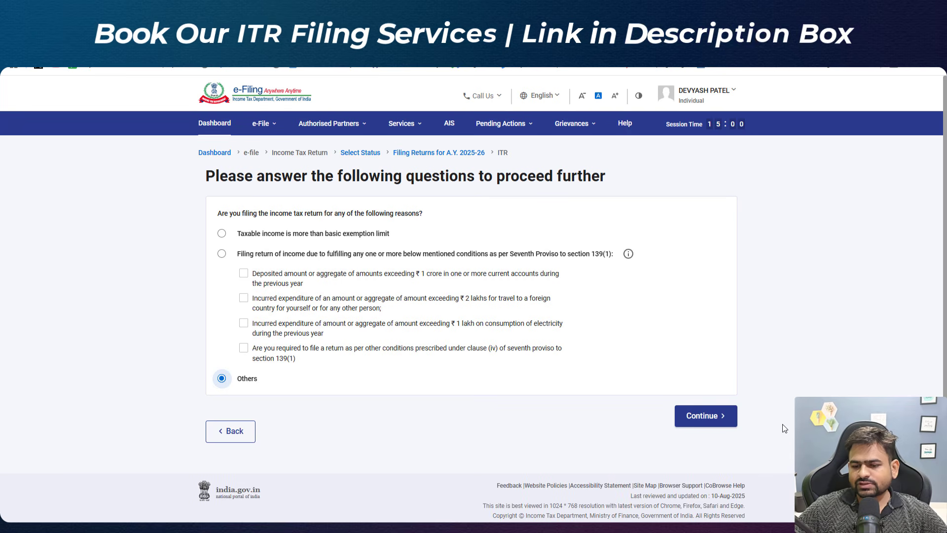
click(715, 418)
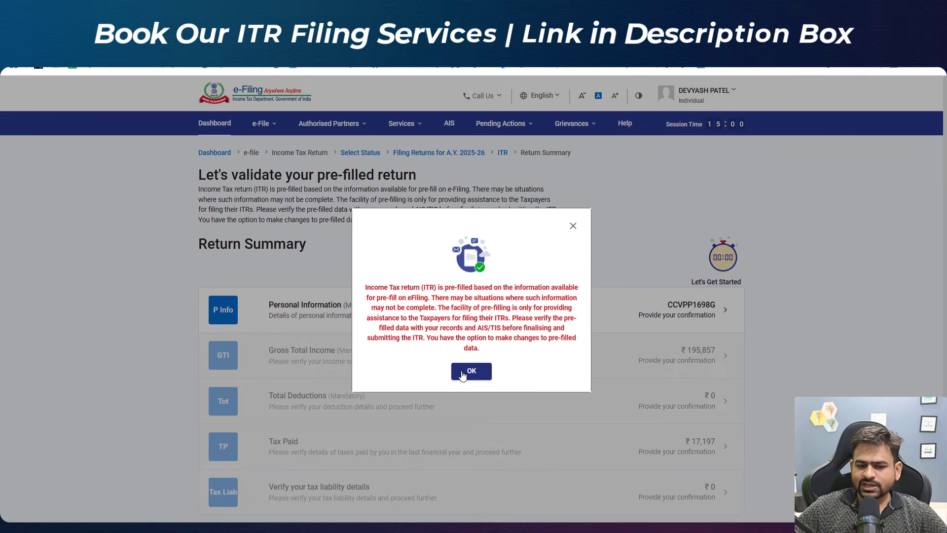
Step: Acknowledge the pre-filled return notice and open the Personal Information section
click(462, 376)
scroll(463, 378, down, 3)
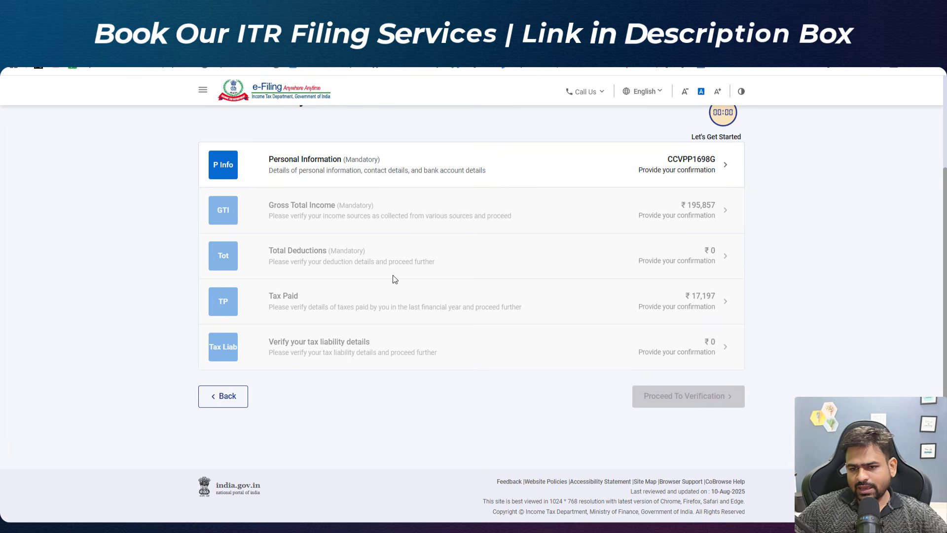
click(339, 183)
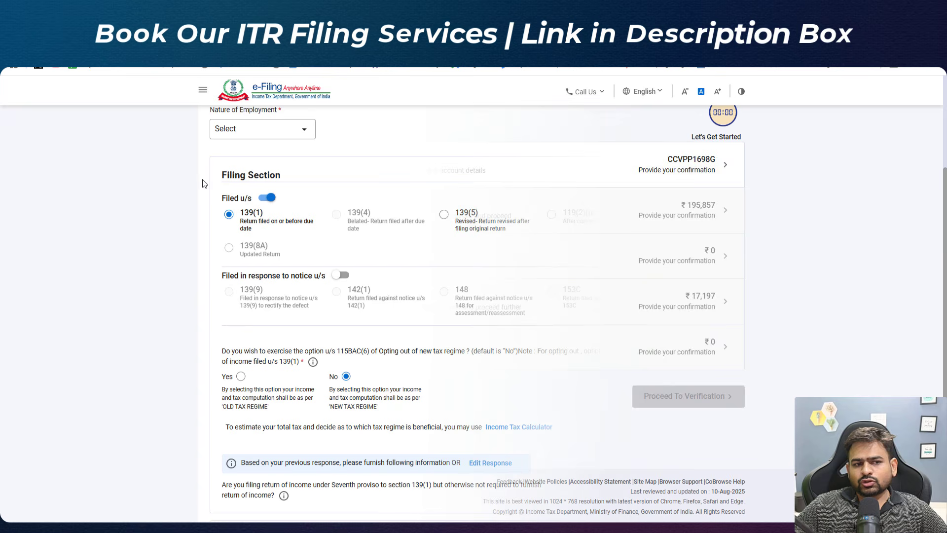
Step: Set the nature of employment to Others
click(274, 137)
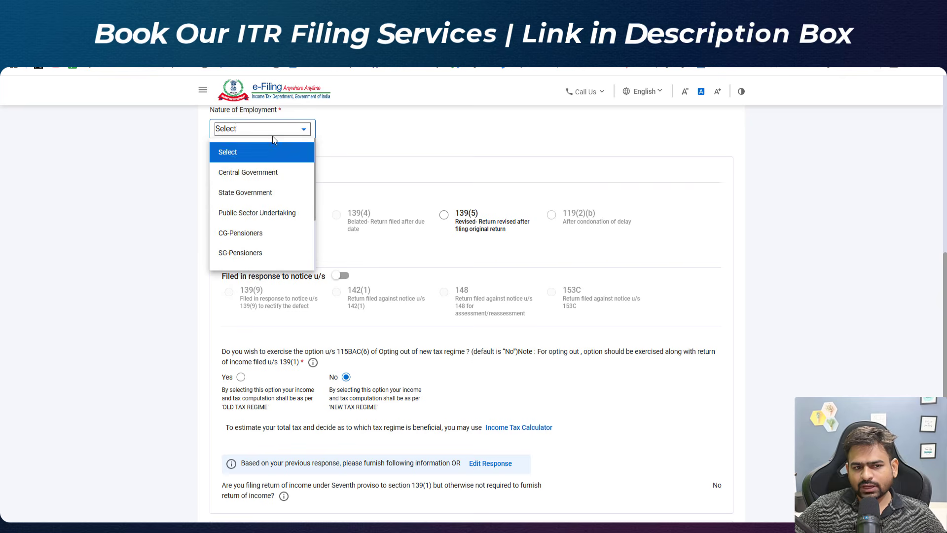
scroll(260, 198, down, 3)
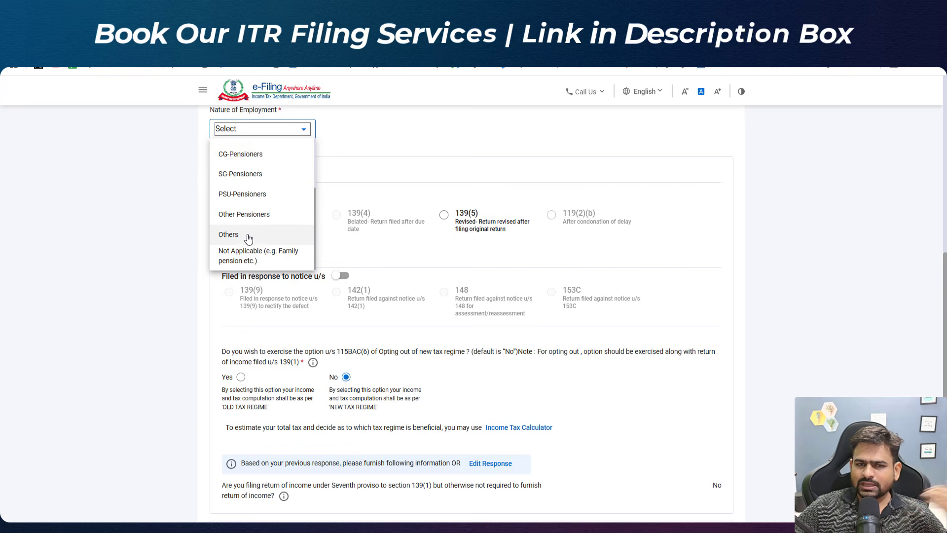
click(260, 236)
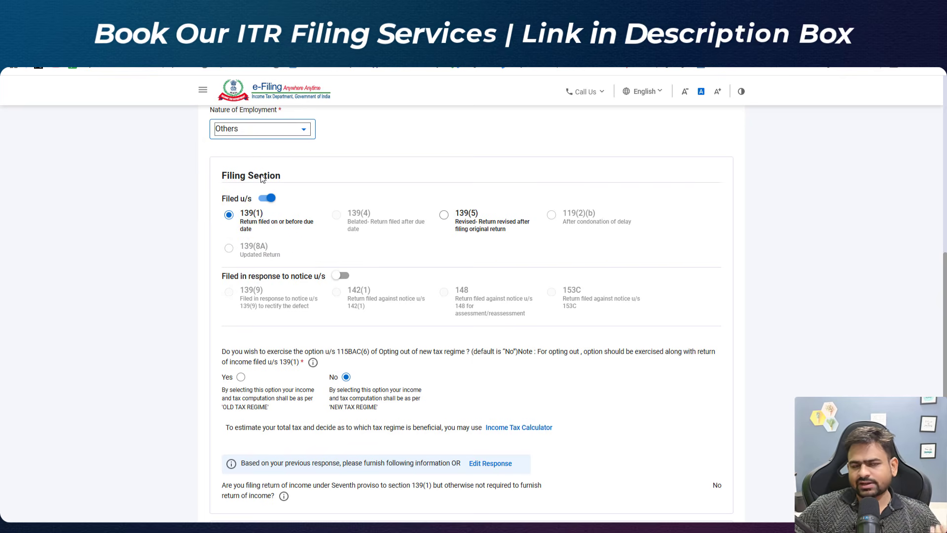
Step: Keep the new tax regime and confirm the personal information section
scroll(427, 230, down, 3)
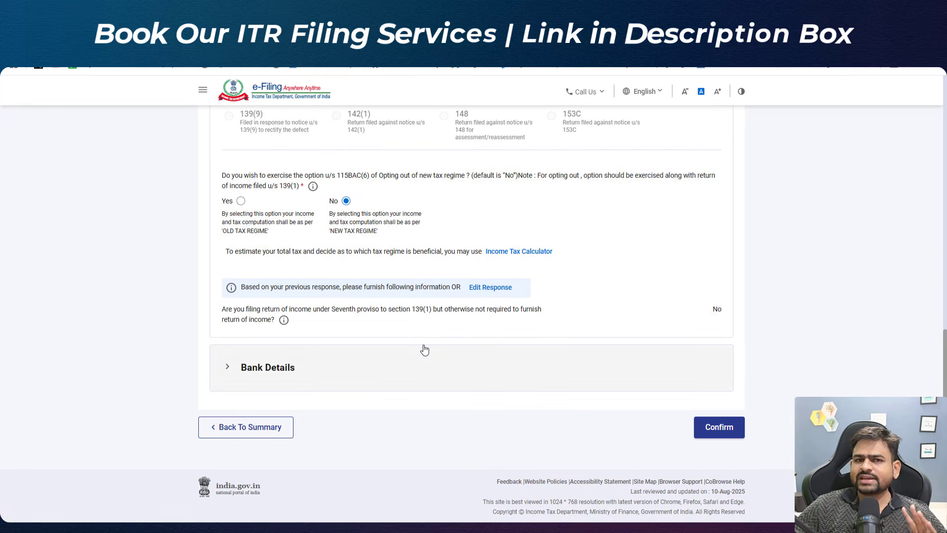
drag(348, 227, 431, 238)
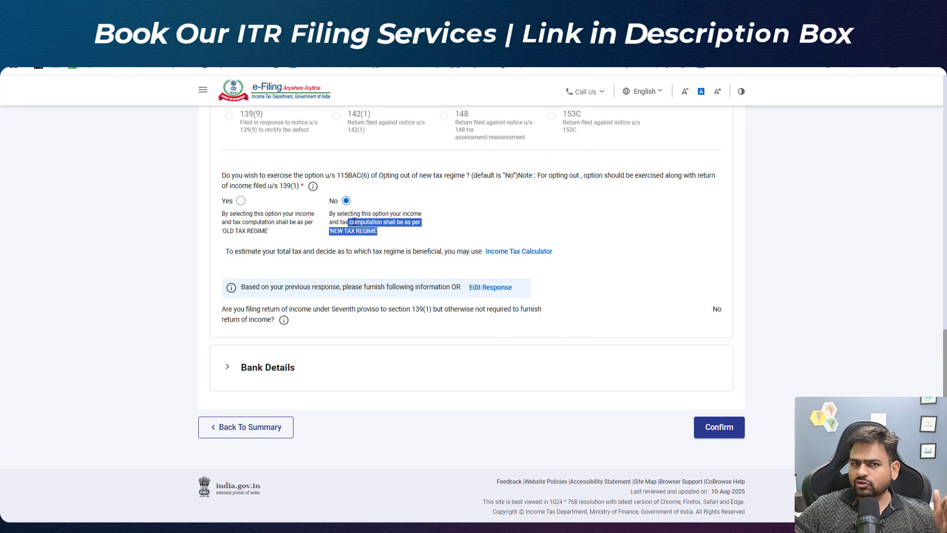
click(719, 427)
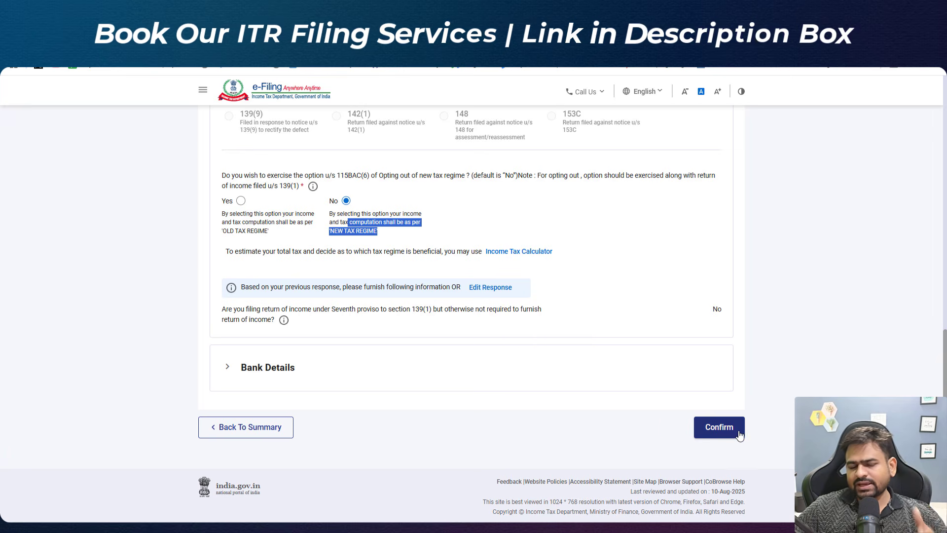
Step: Expand Income from Other Sources on the Gross Total Income page and review its listed entries
click(449, 227)
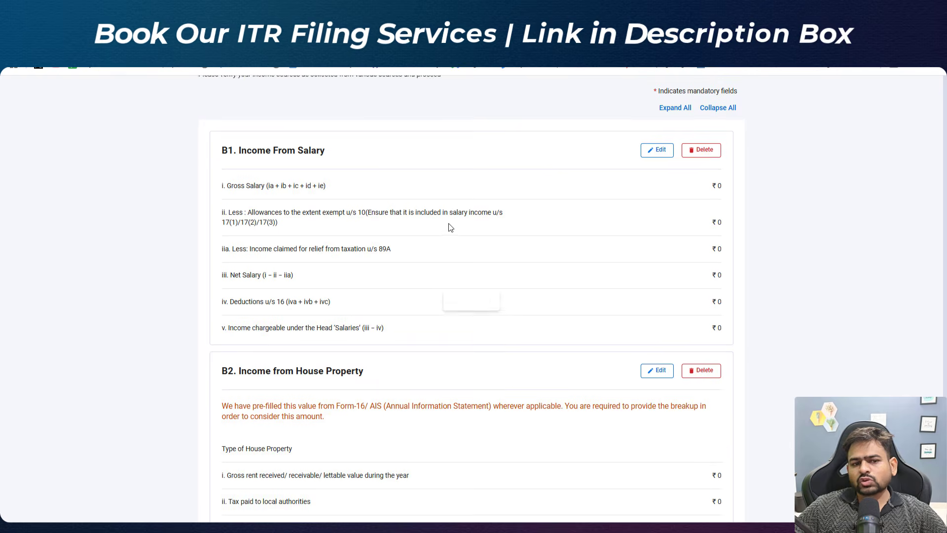
drag(207, 247, 291, 251)
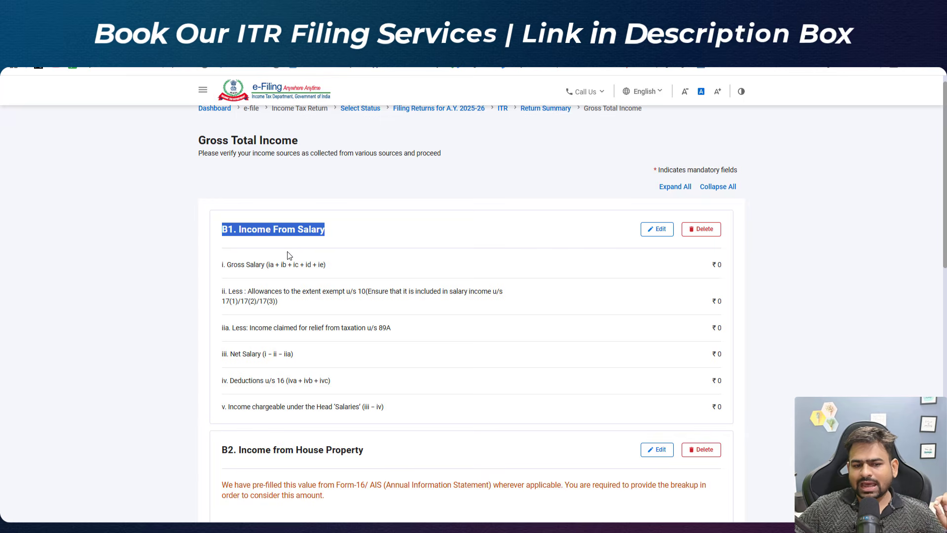
scroll(290, 255, down, 7)
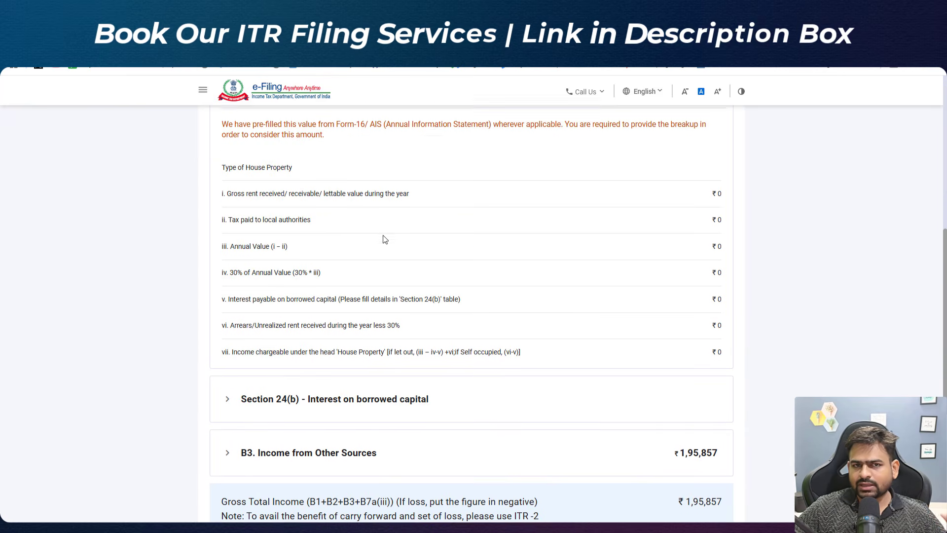
scroll(385, 240, down, 3)
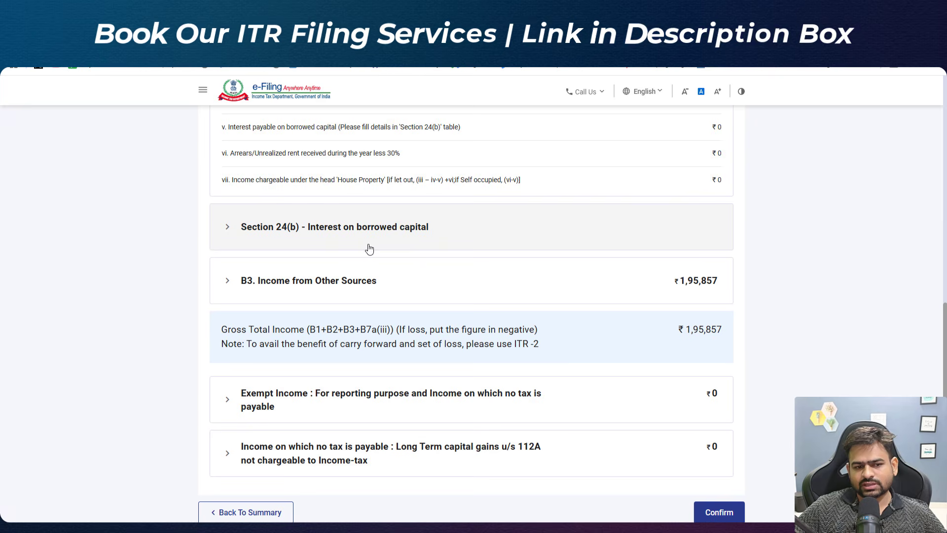
scroll(365, 247, down, 2)
click(252, 205)
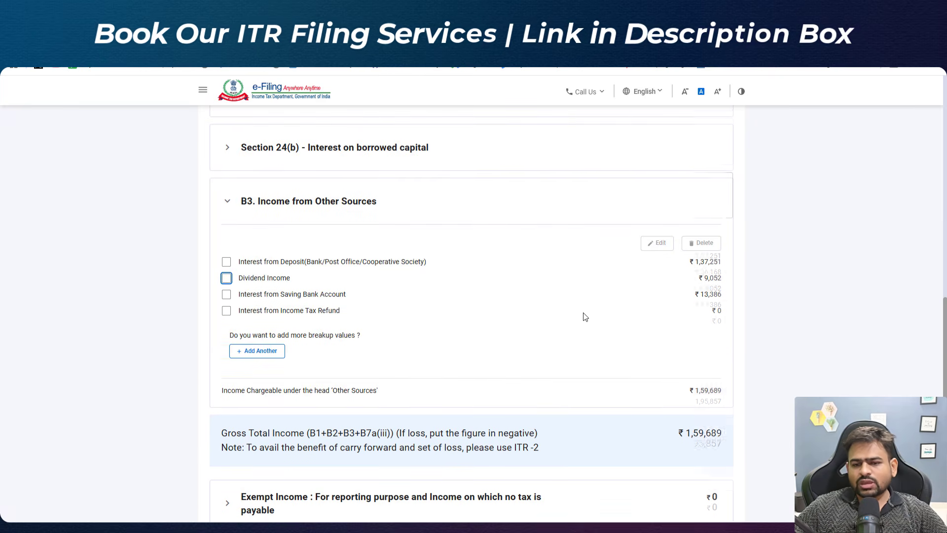
drag(691, 262, 727, 264)
drag(695, 294, 741, 292)
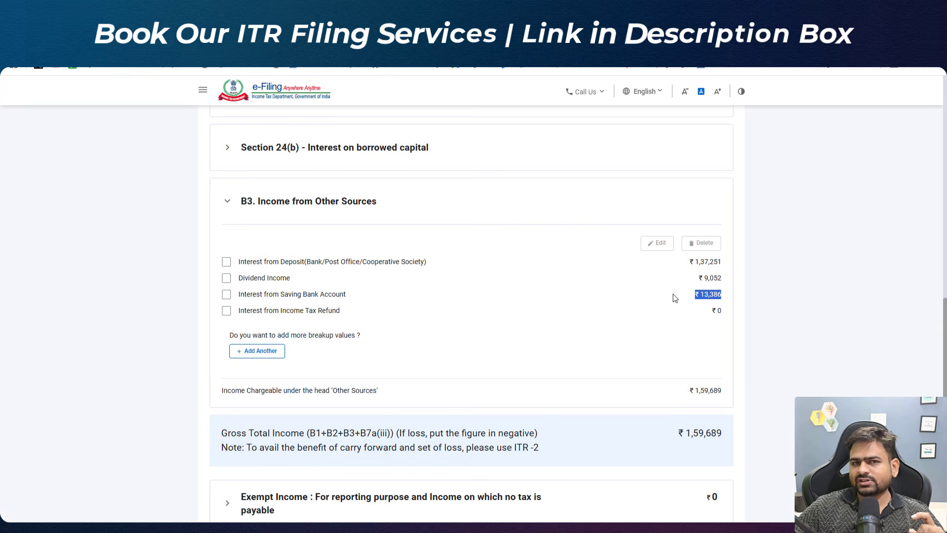
Step: Add another other-sources entry of nature Any Other with an amount of 120000
click(272, 351)
click(285, 275)
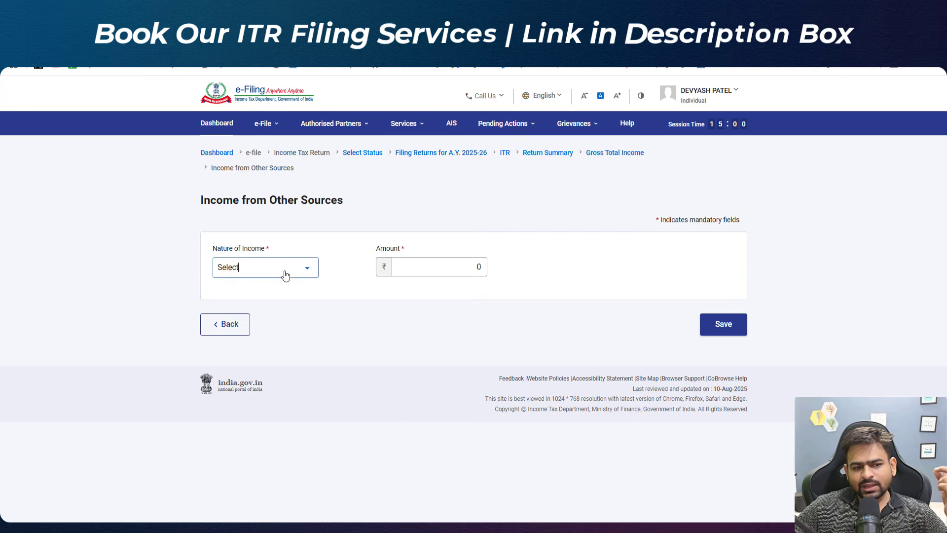
scroll(286, 328, down, 5)
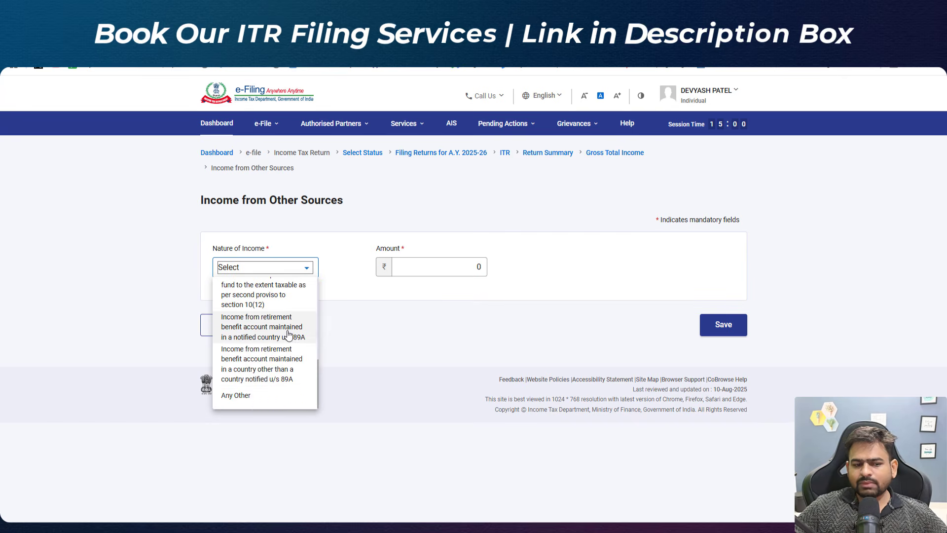
click(271, 400)
click(619, 267)
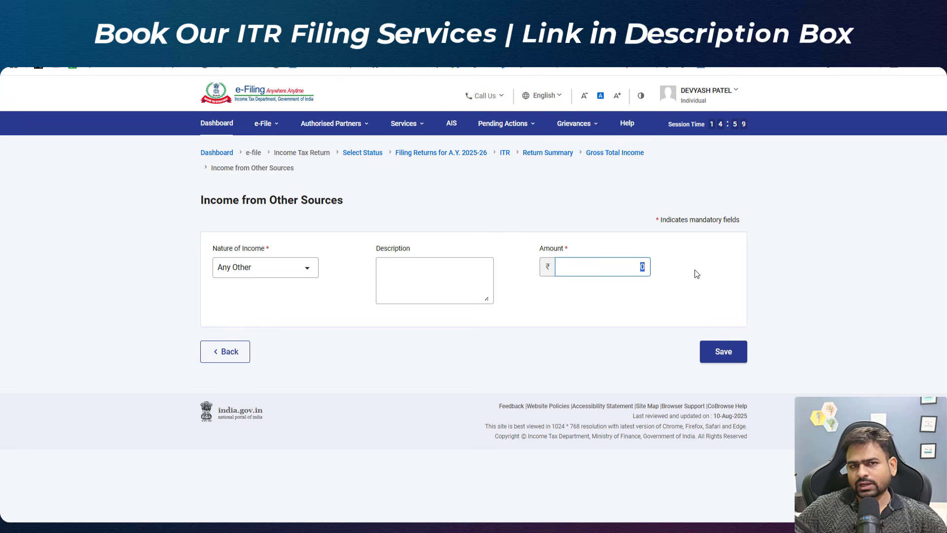
text(120000)
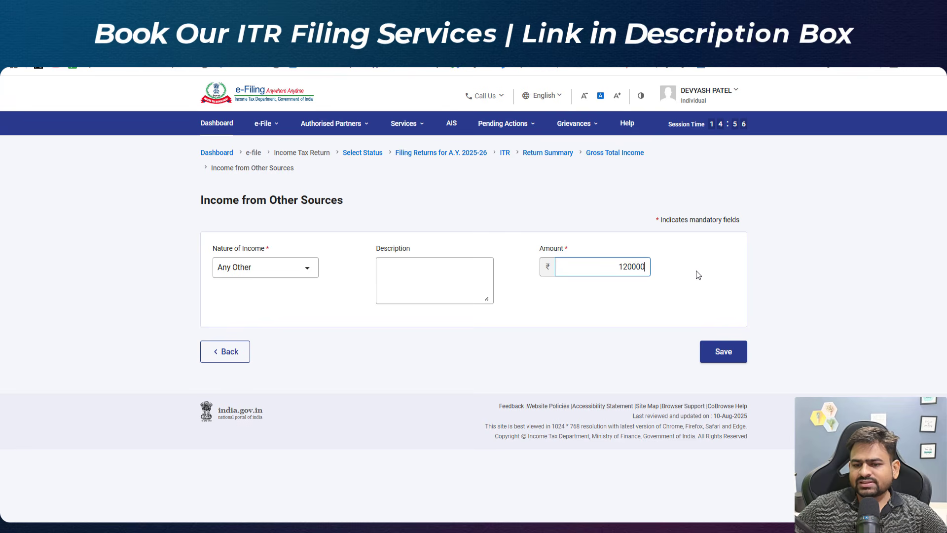
Step: Describe the entry as Commmission and save it
click(437, 280)
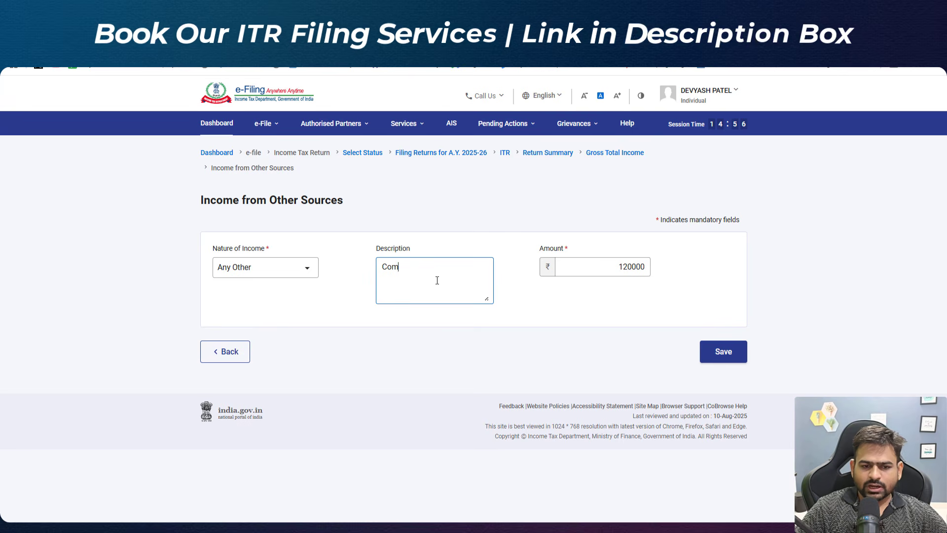
text(Commmission)
key(BackSpace)
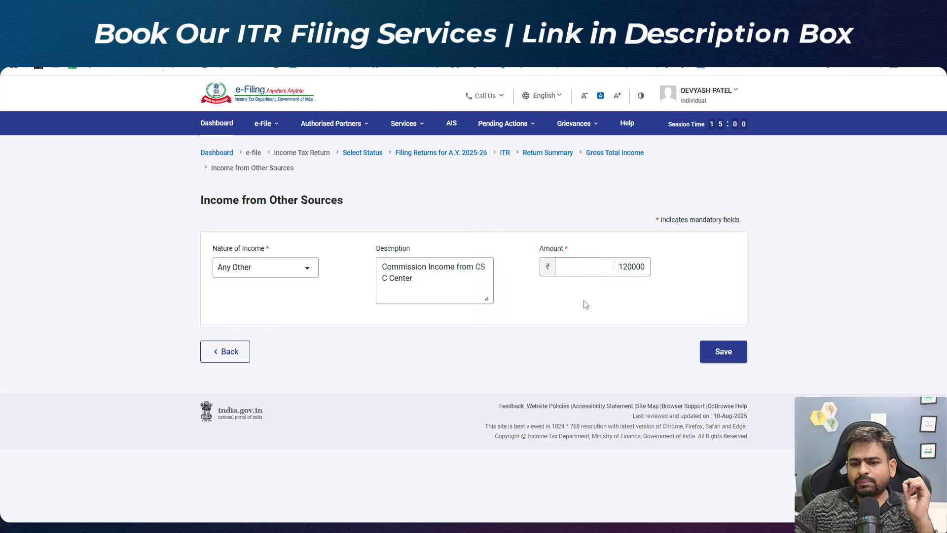
double_click(627, 268)
click(723, 351)
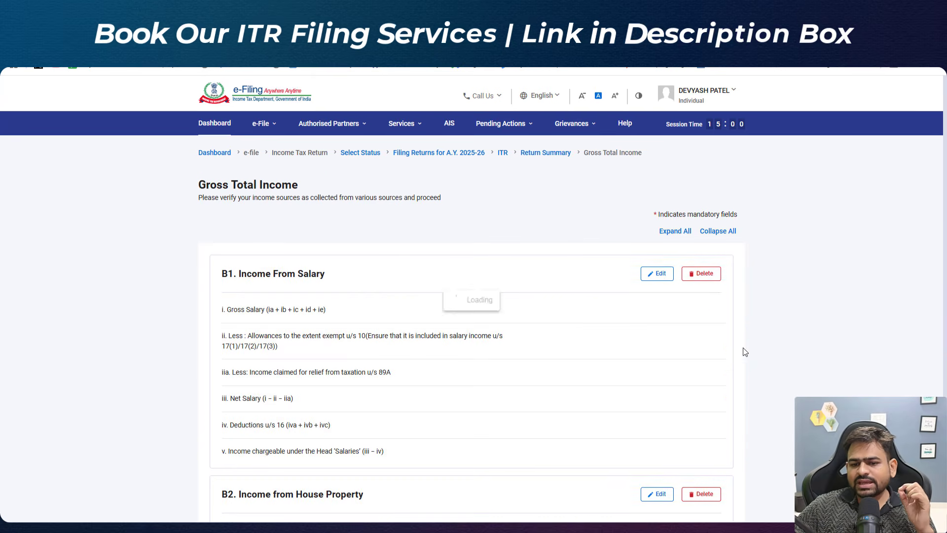
scroll(728, 353, down, 10)
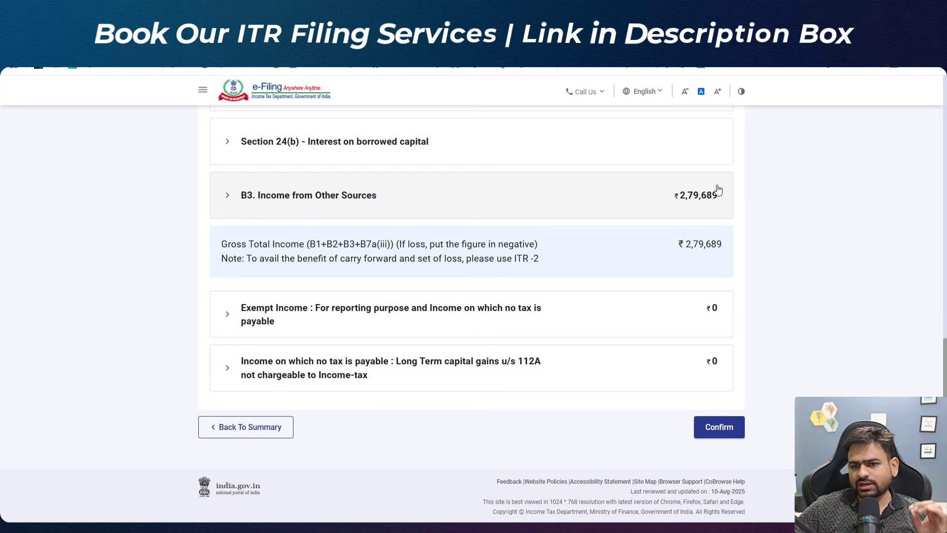
Step: Confirm the Gross Total Income section, then open the Total Deductions section and confirm it
click(718, 427)
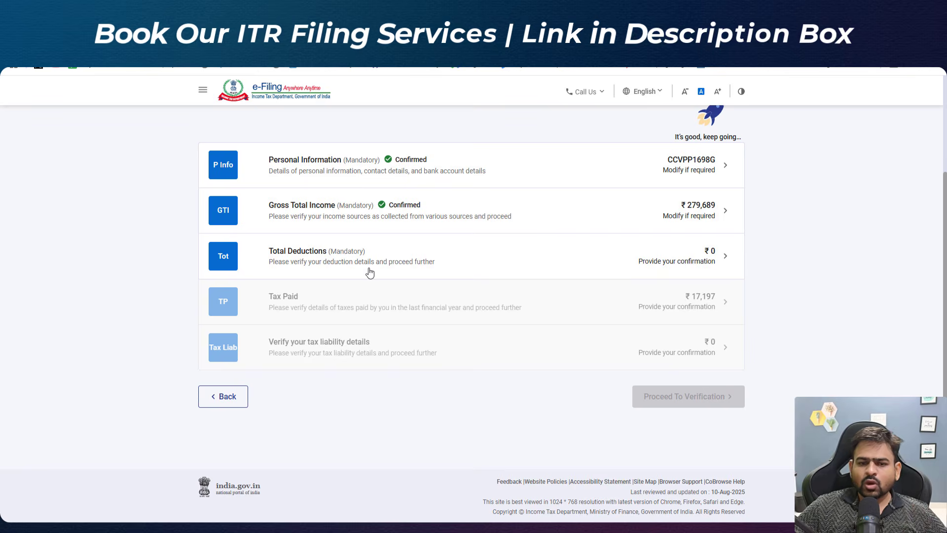
click(370, 271)
scroll(535, 310, down, 2)
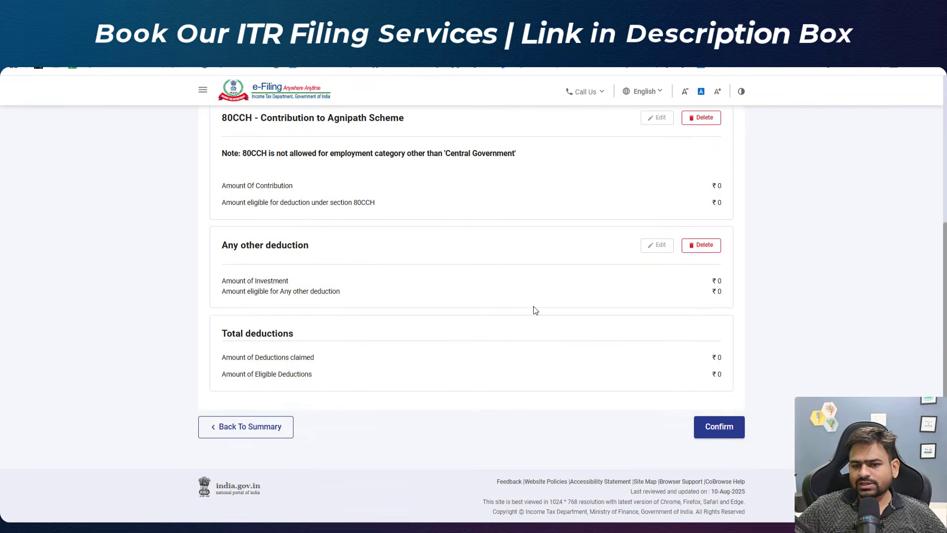
click(718, 426)
Step: Open Tax Paid, review the Schedule TDS2 deductor entries for non-salary income, and confirm the section
click(454, 306)
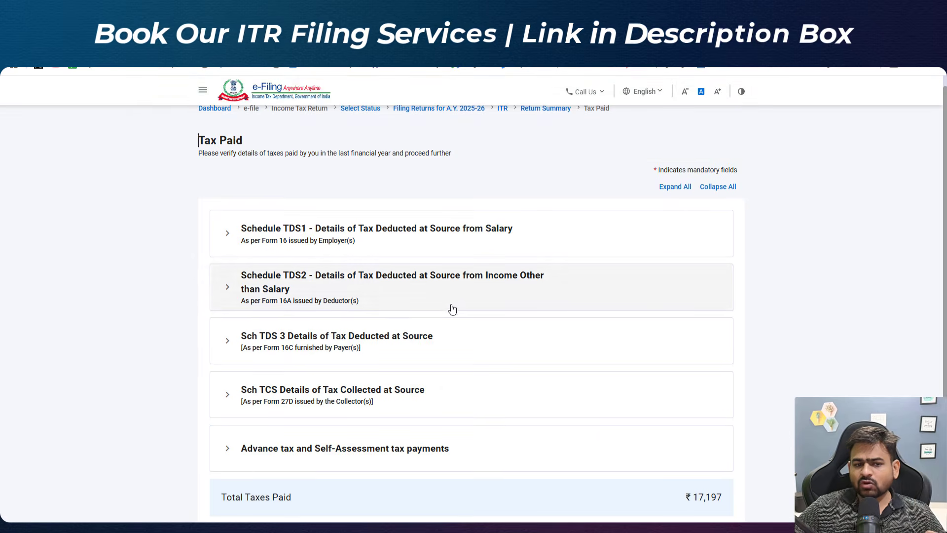
click(228, 291)
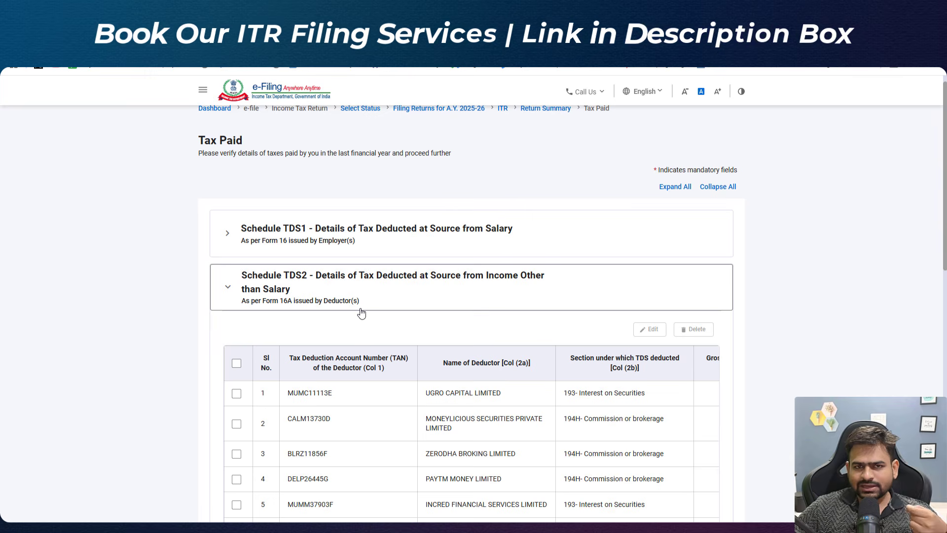
scroll(360, 313, down, 3)
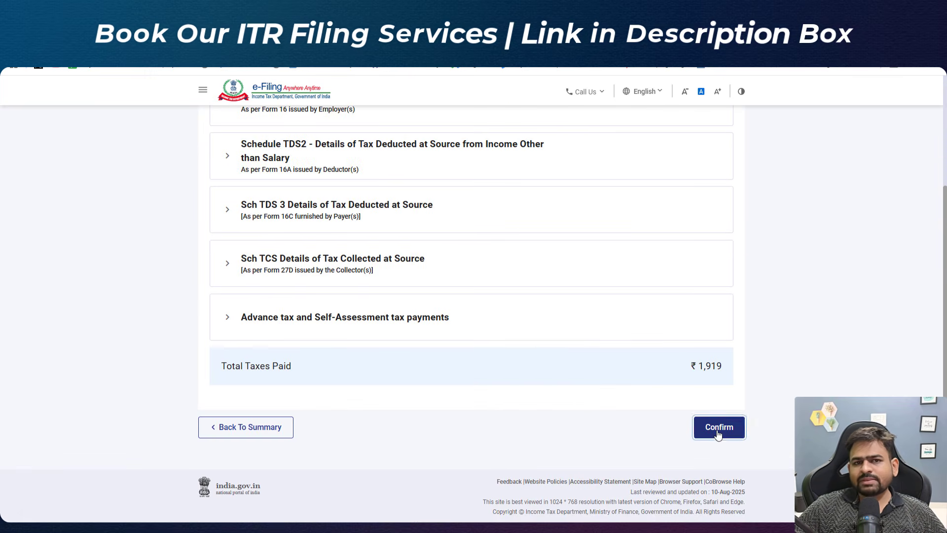
click(721, 425)
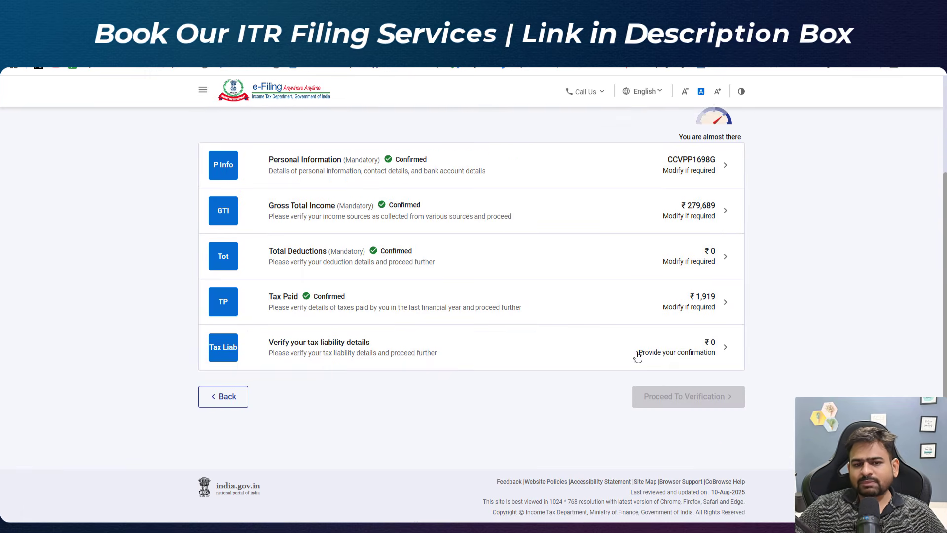
Step: Open Verify your tax liability details, review the income and tax computation, and confirm it
click(429, 362)
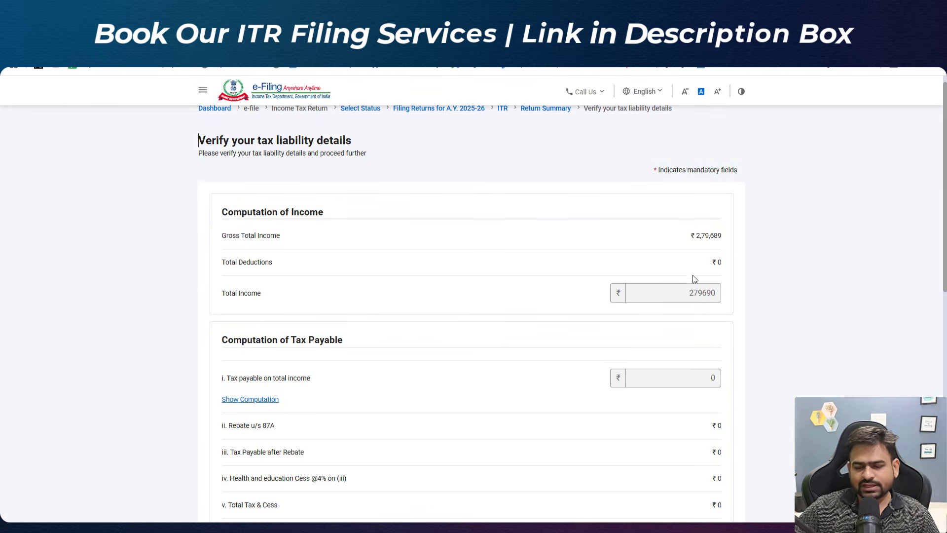
drag(681, 293, 791, 304)
scroll(790, 303, down, 15)
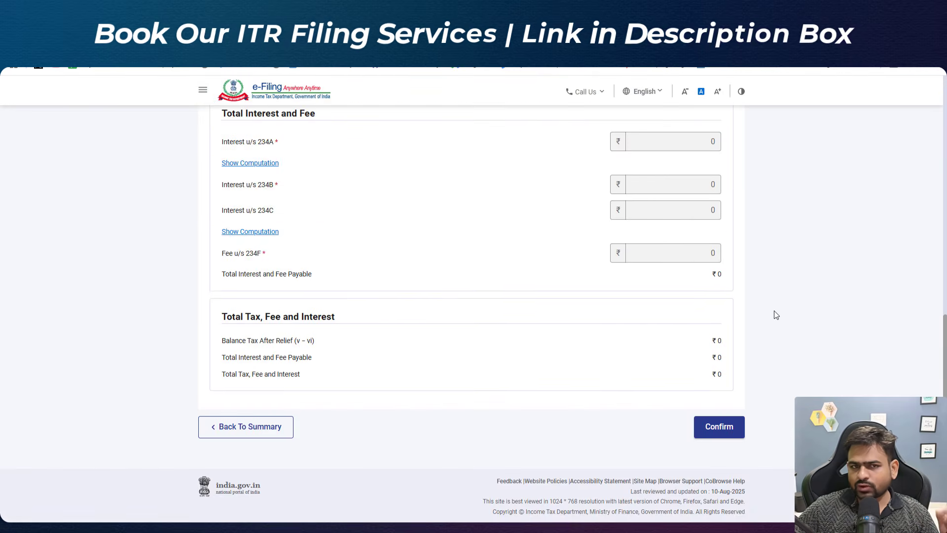
click(726, 427)
click(729, 396)
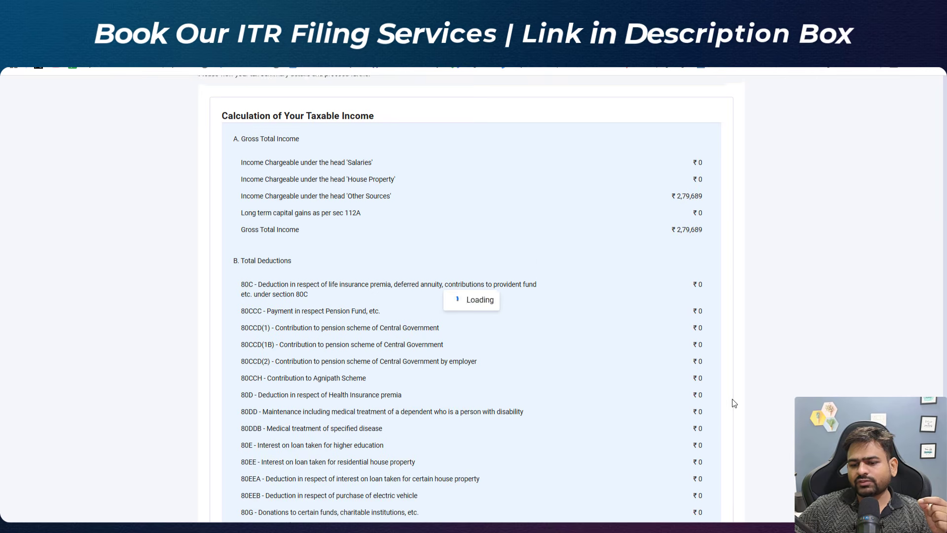
Step: Review the refund on the tax summary and proceed to verification
drag(285, 140, 398, 142)
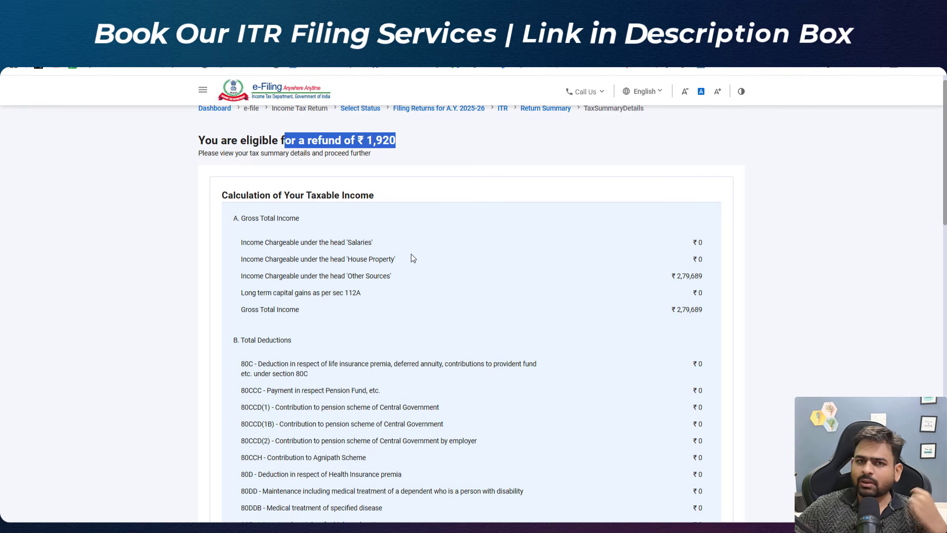
scroll(412, 253, down, 15)
click(705, 405)
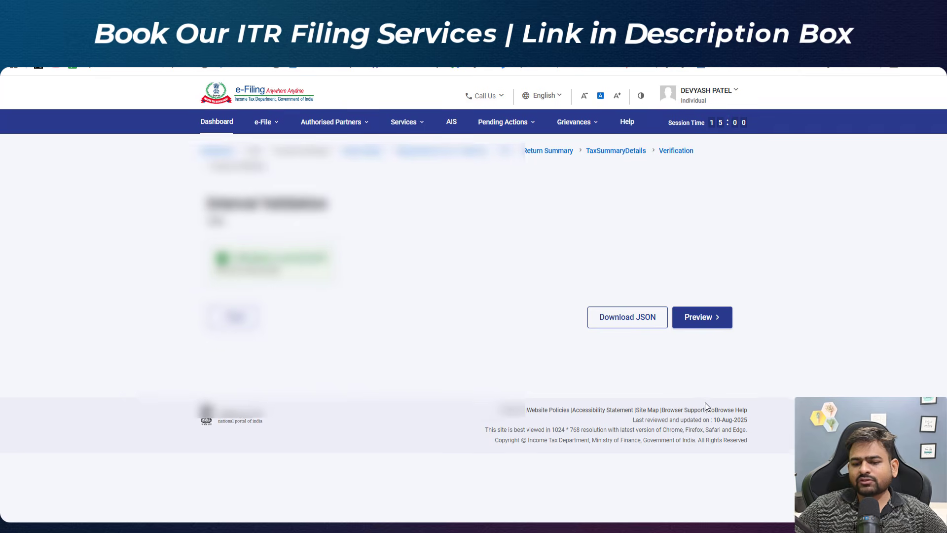
drag(243, 258, 328, 264)
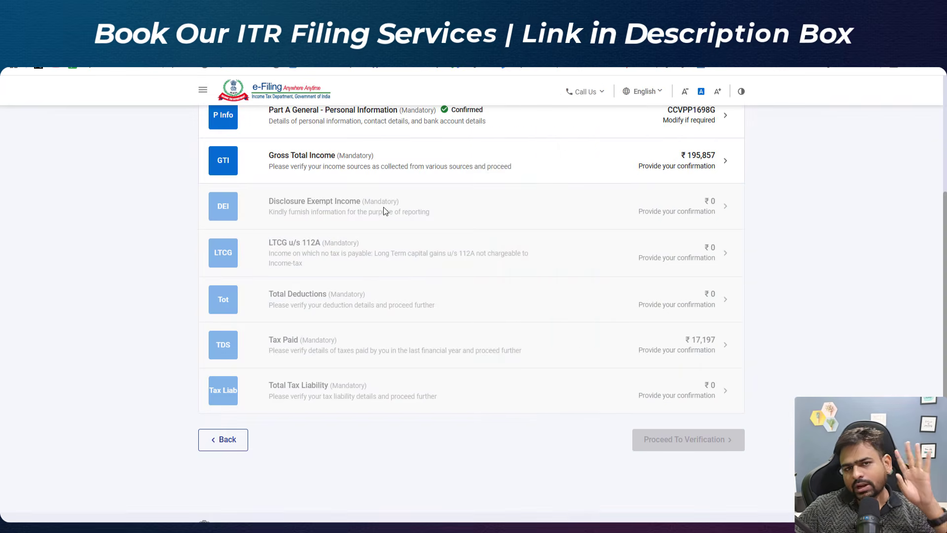
Step: Open Gross Total Income on the return summary and edit Income from Business & Profession
click(429, 180)
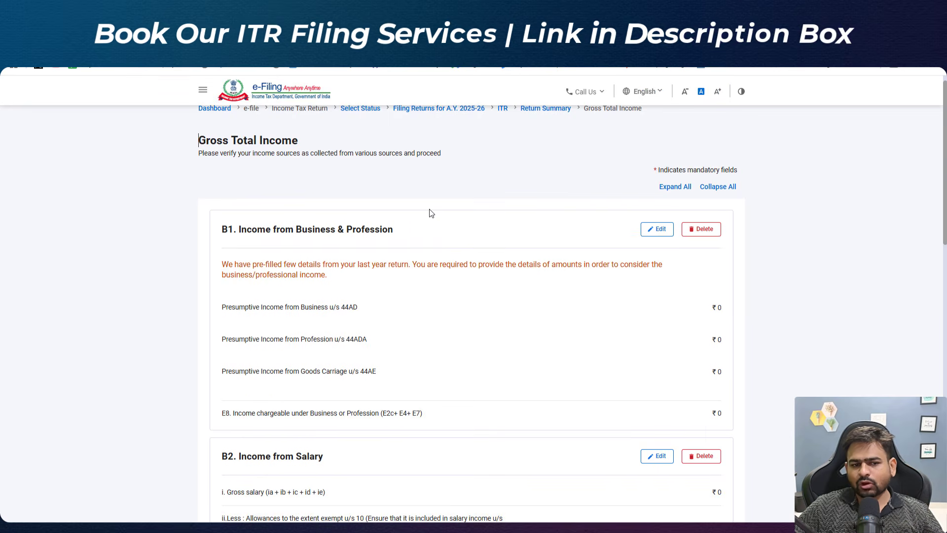
drag(241, 243, 311, 239)
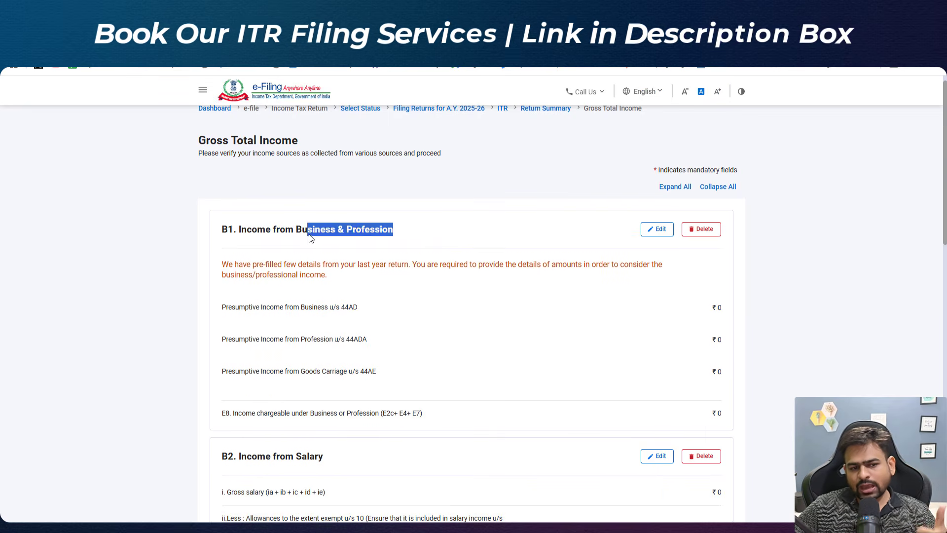
click(311, 238)
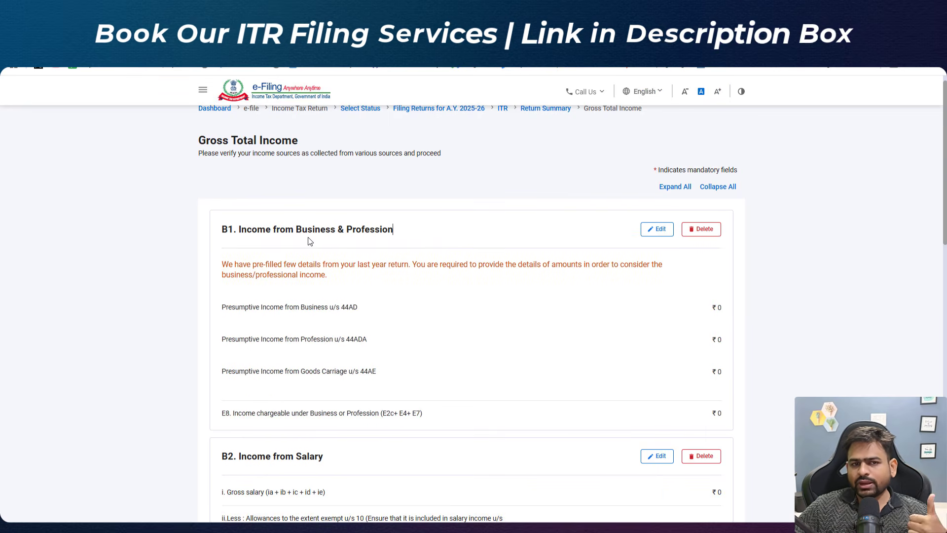
click(653, 236)
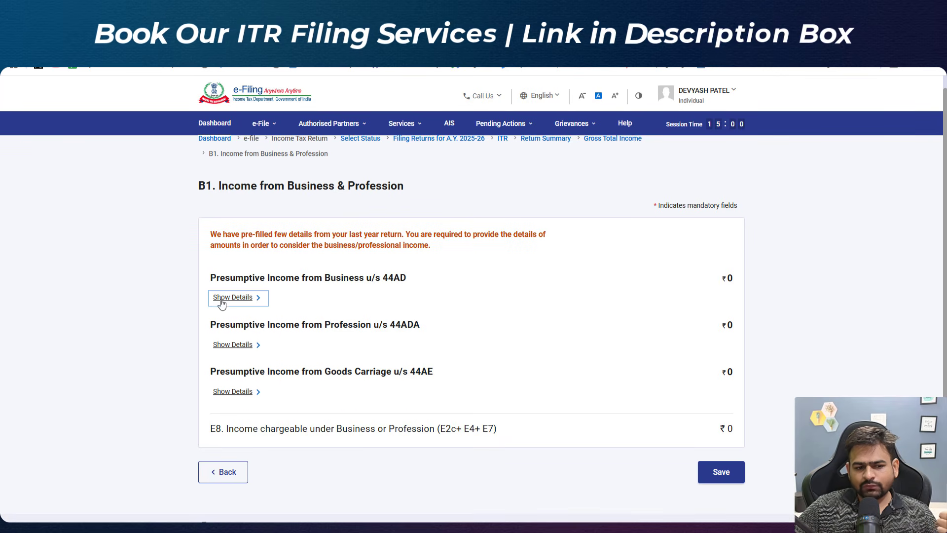
Step: Show the section 44AD details, open the business entry, review its name, code and description, and save it
click(222, 302)
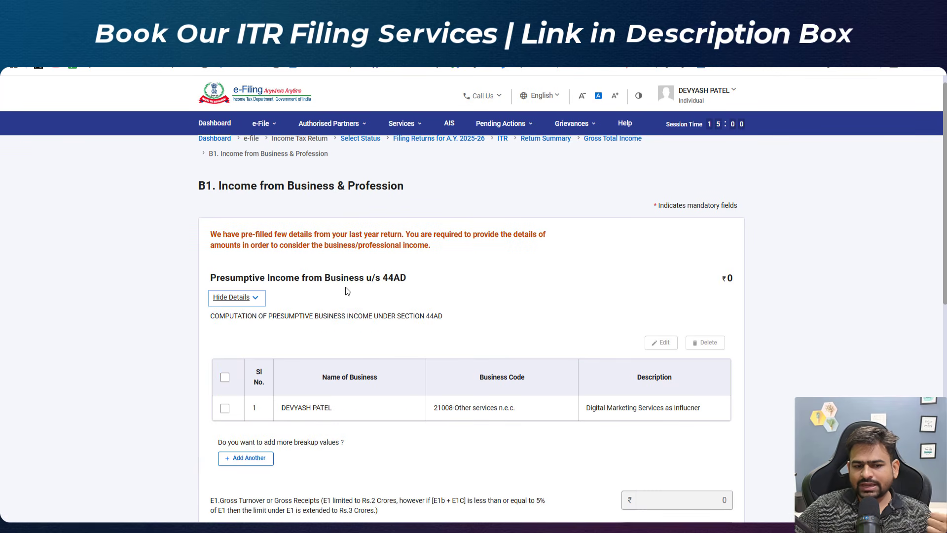
click(351, 319)
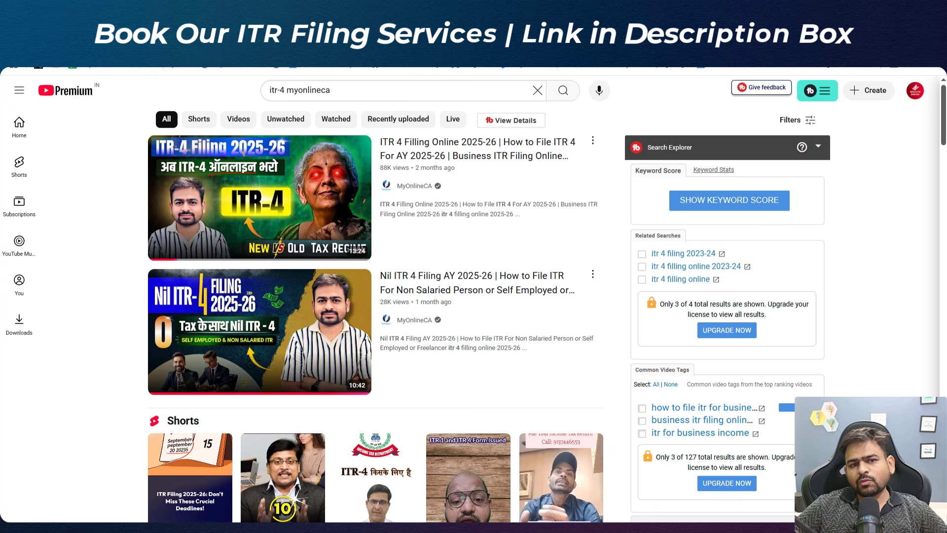
mouse_move(273, 198)
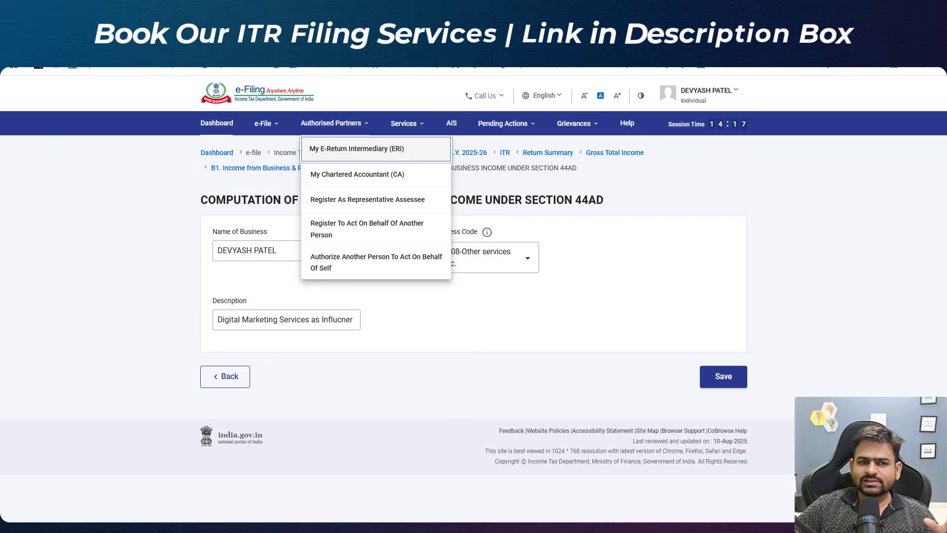
click(341, 374)
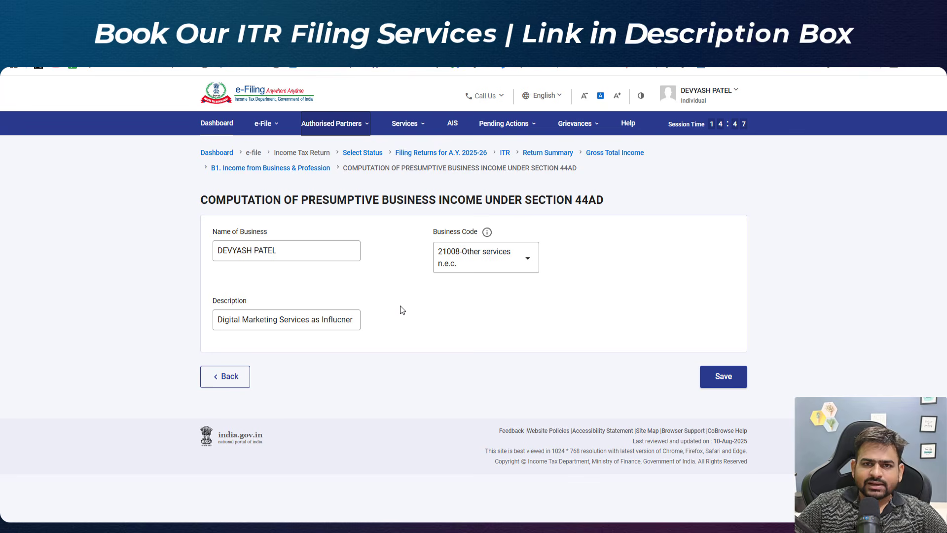
drag(223, 250, 258, 245)
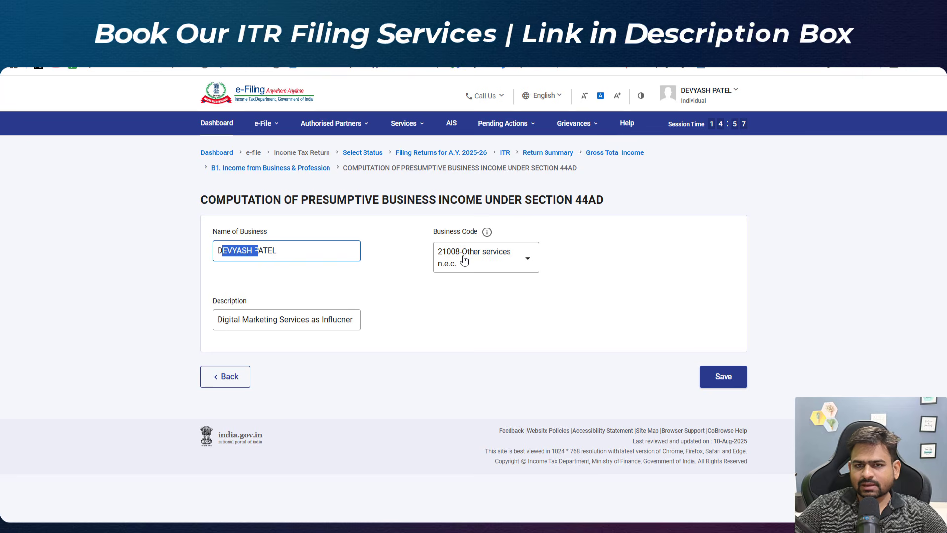
triple_click(269, 315)
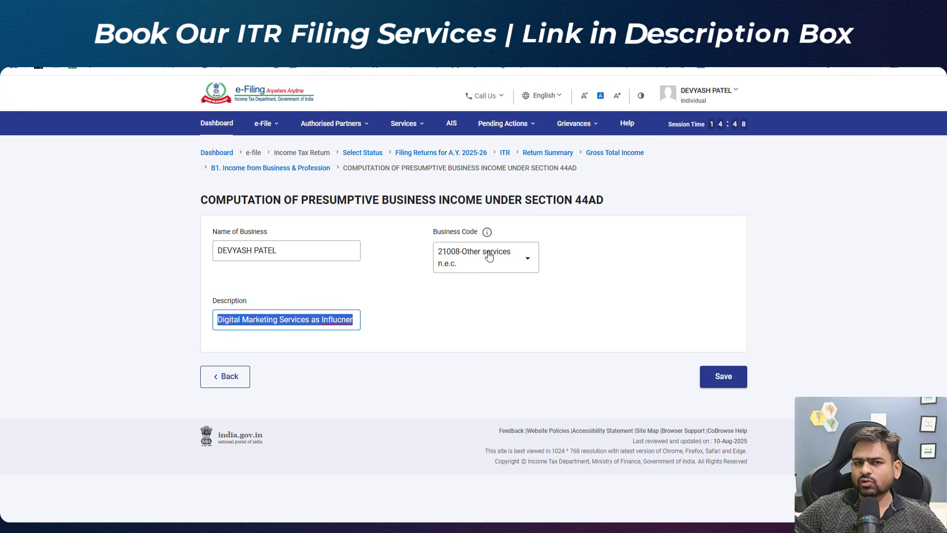
click(724, 377)
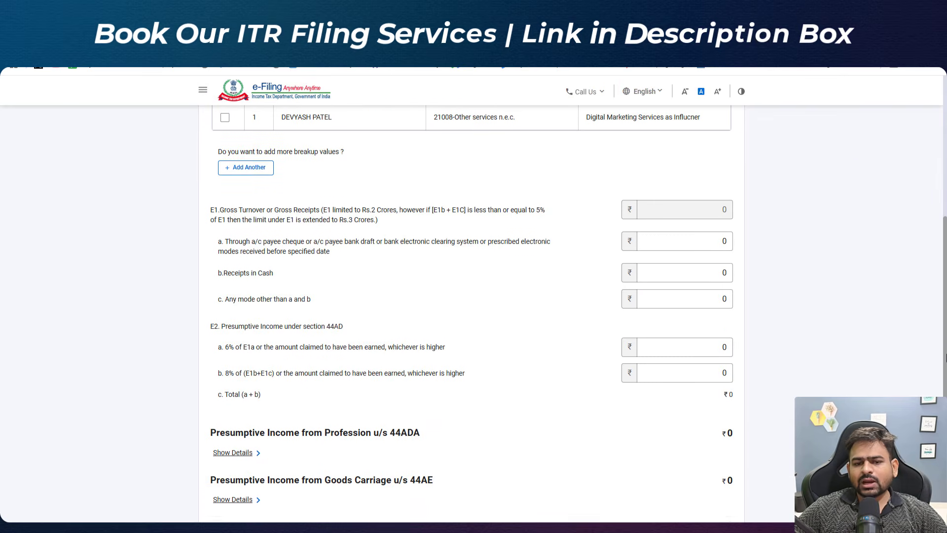
Step: Enter 500000 as gross receipts through account payee cheque or banking channels under section 44AD
drag(219, 235, 311, 250)
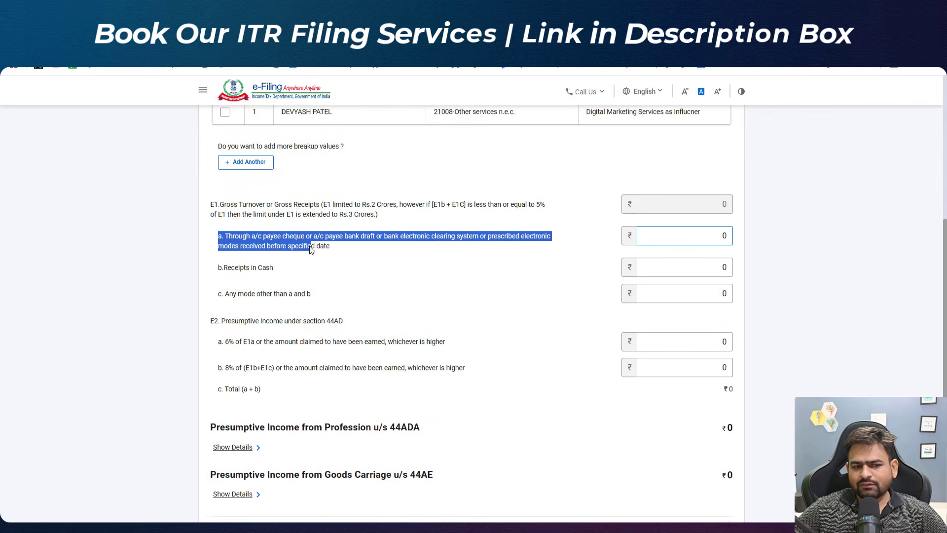
triple_click(306, 247)
key(Tab)
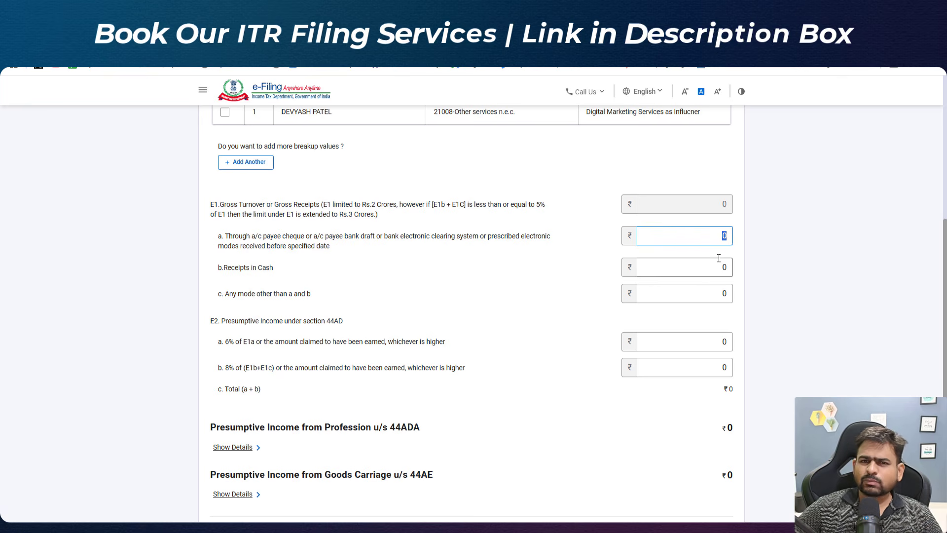
drag(945, 310, 946, 309)
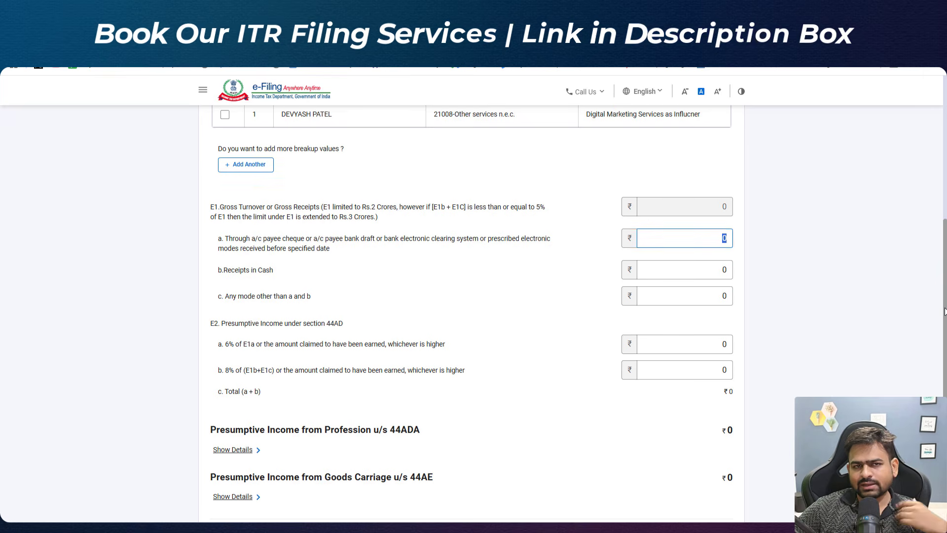
scroll(784, 312, down, 1)
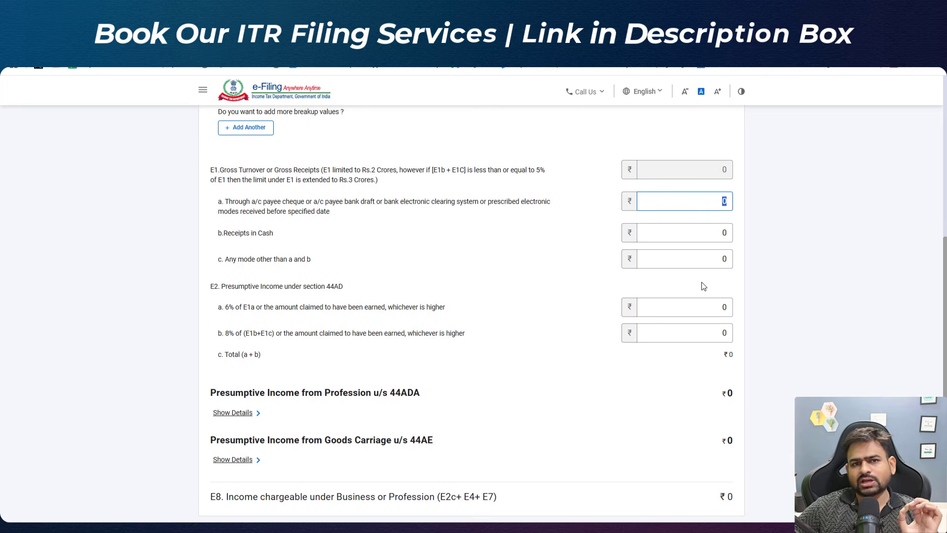
drag(254, 203, 390, 211)
click(694, 202)
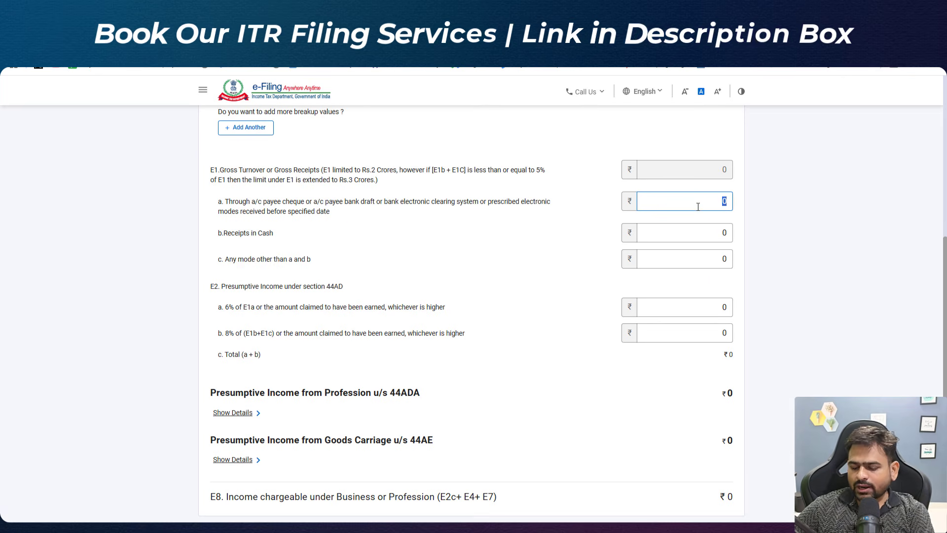
text(500000)
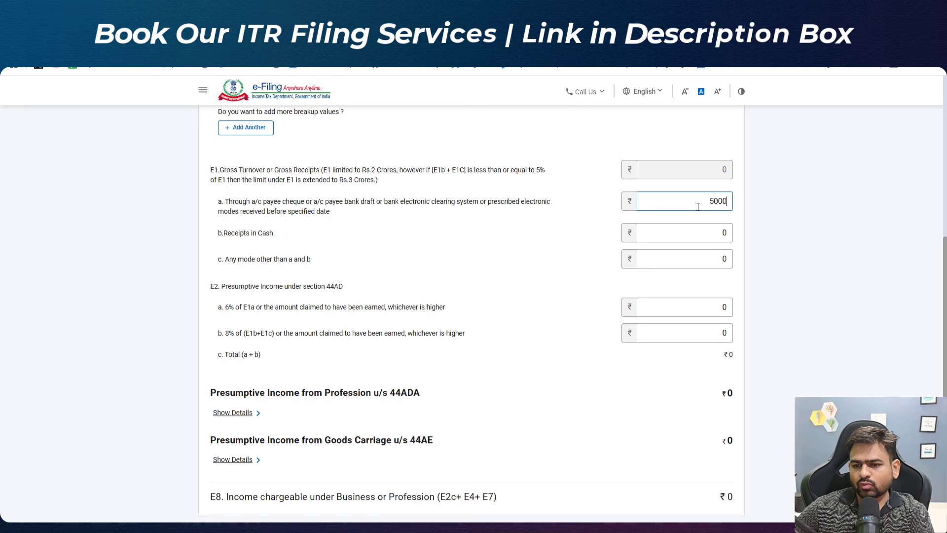
click(515, 256)
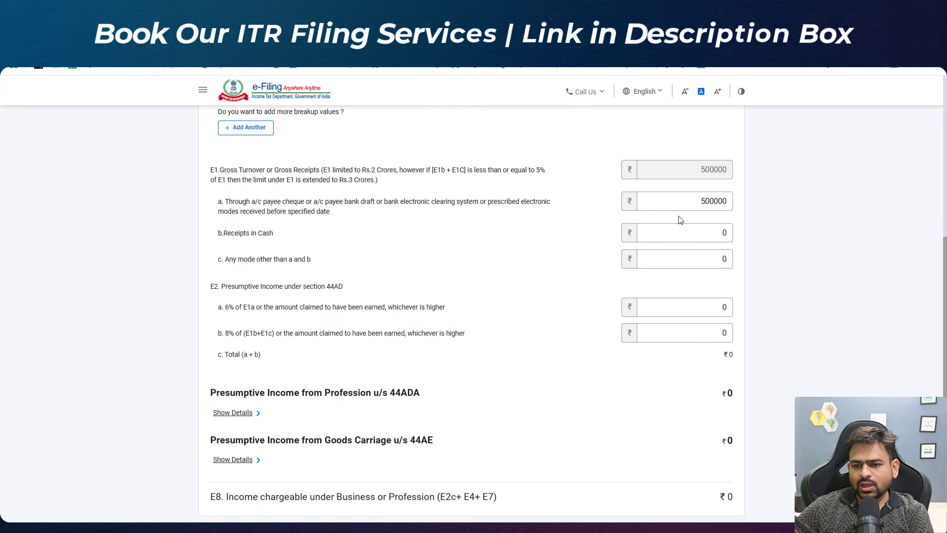
Step: Set the presumptive income at 6% of E1a to 200000
drag(683, 229, 794, 230)
drag(679, 206, 770, 208)
click(711, 308)
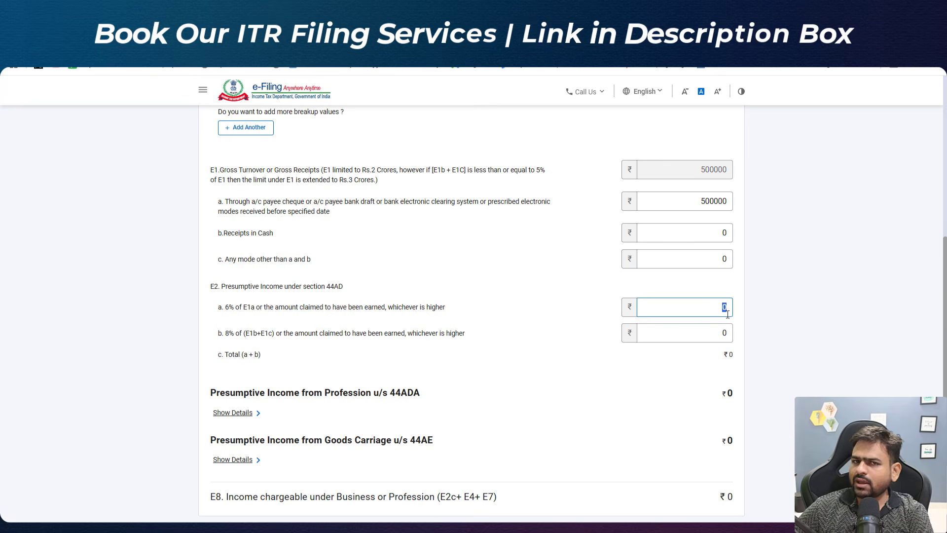
text(200000)
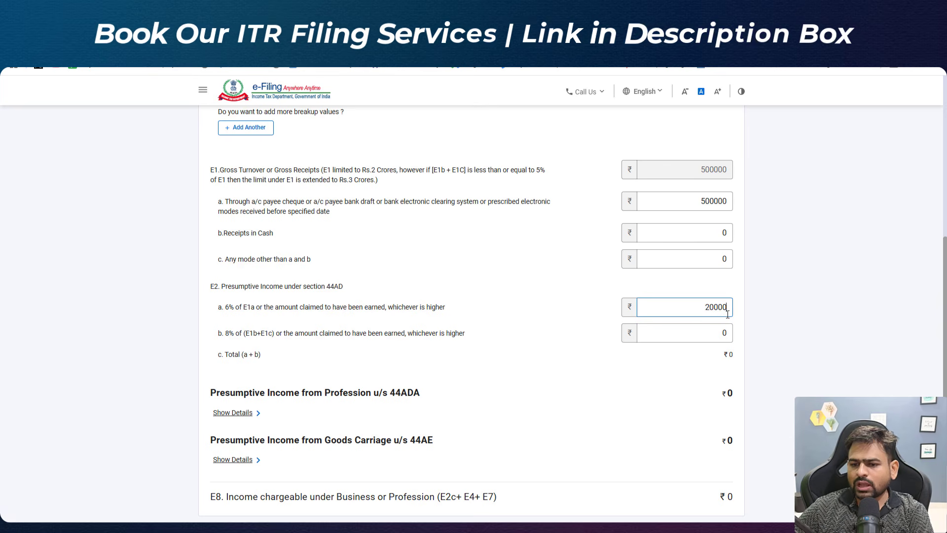
click(764, 325)
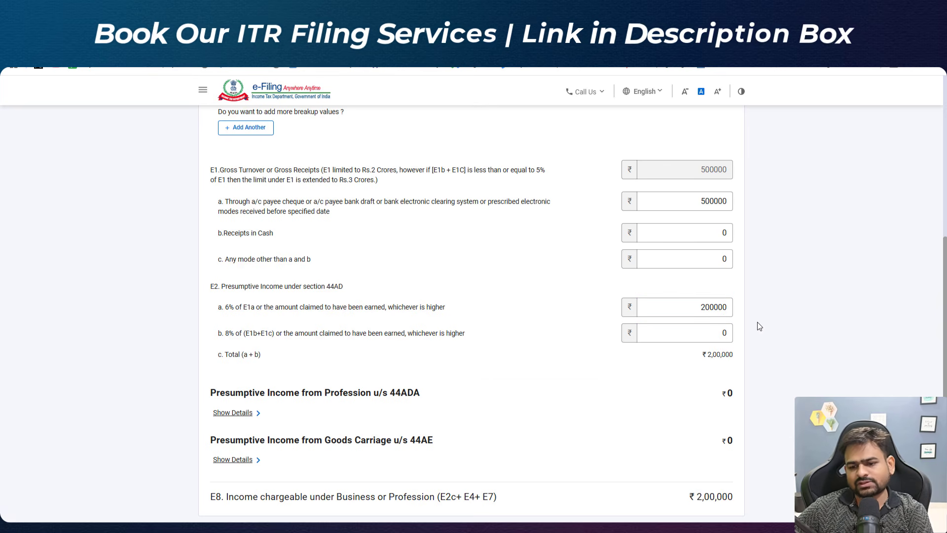
Step: Save the Business & Profession income details
scroll(759, 323, down, 3)
click(681, 196)
drag(692, 384, 780, 387)
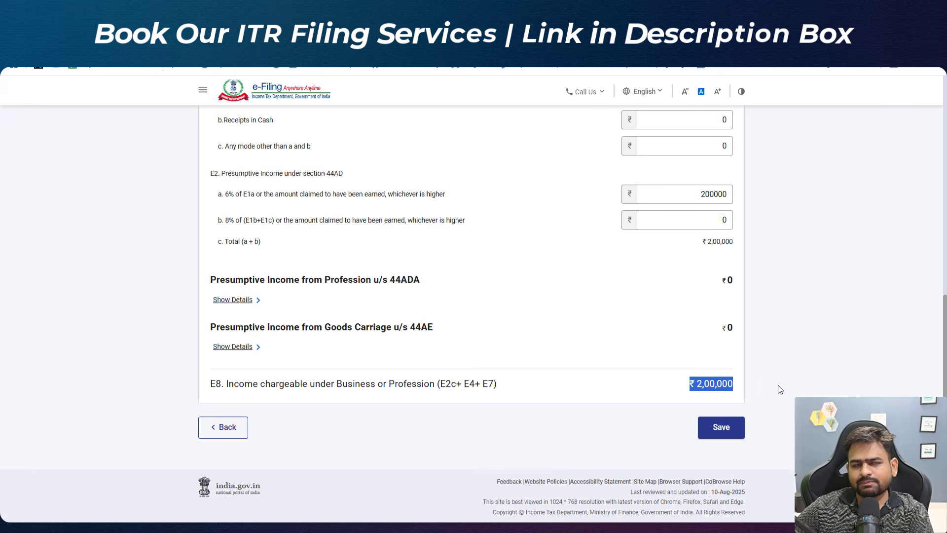
click(732, 425)
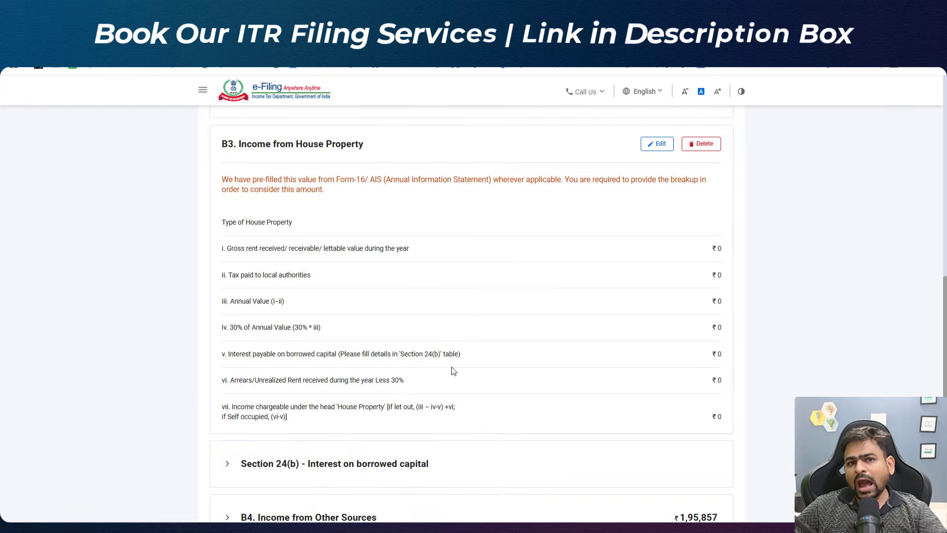
Step: Expand Income from Other Sources and open the Any Other entry's edit form
scroll(449, 371, down, 3)
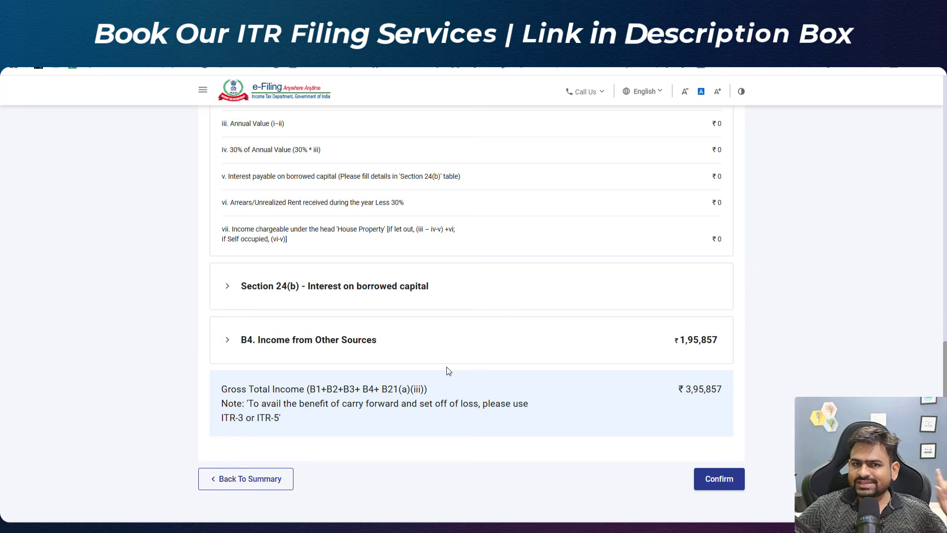
click(249, 351)
scroll(350, 360, down, 3)
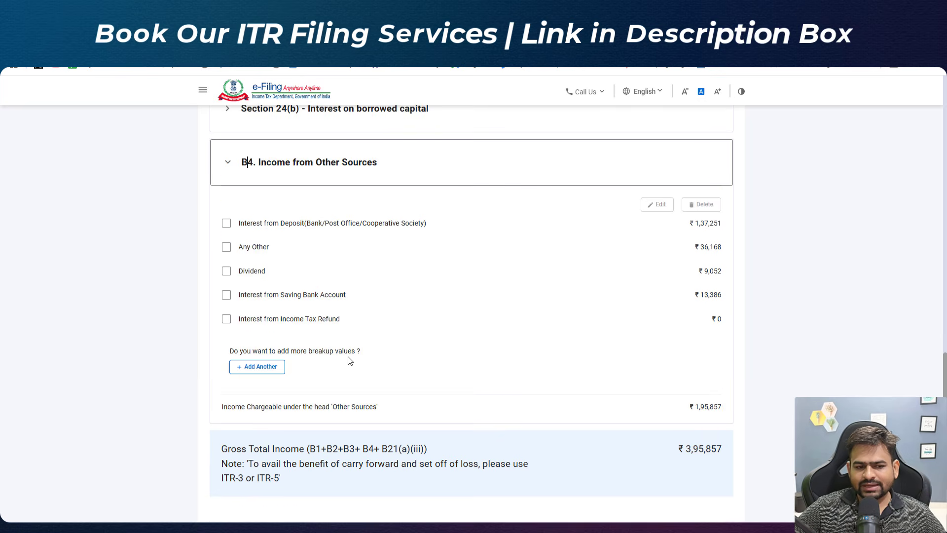
click(226, 247)
click(661, 209)
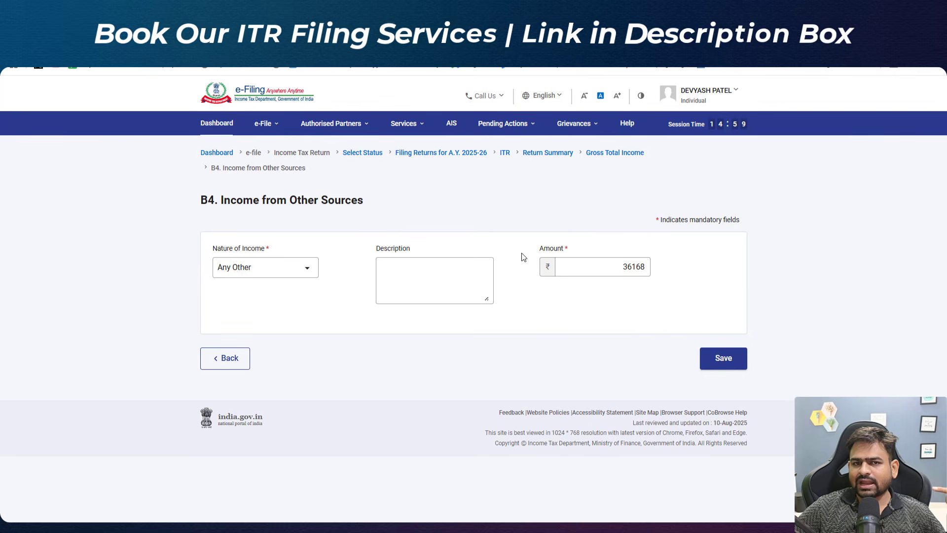
click(424, 273)
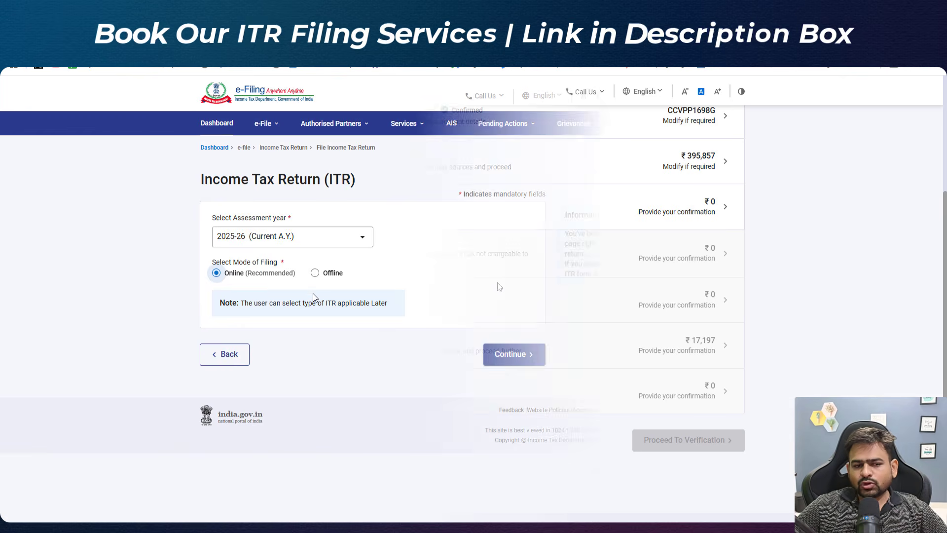
Step: Start a fresh online return filing for assessment year 2025-26 with the Individual status
click(513, 358)
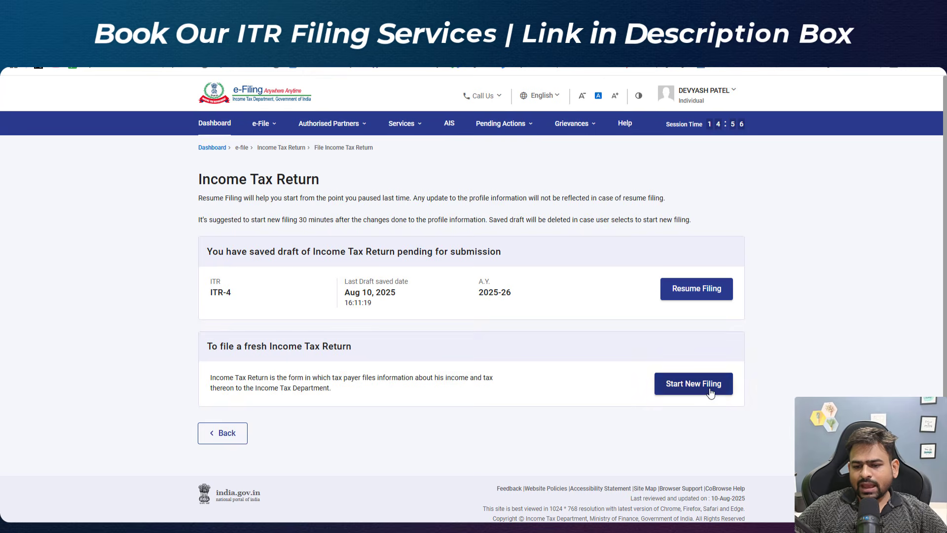
click(693, 384)
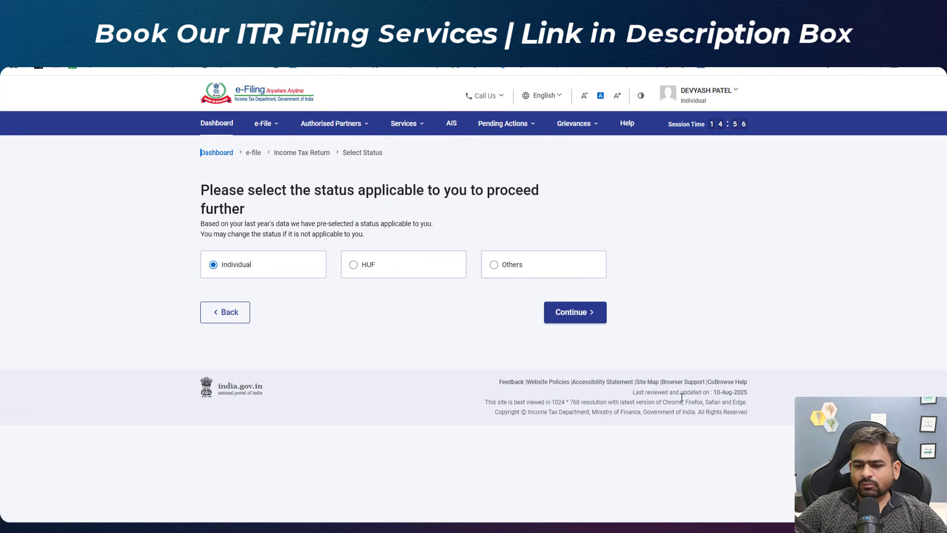
click(588, 313)
Step: Choose ITR-3 as the form to file and begin the return
click(285, 278)
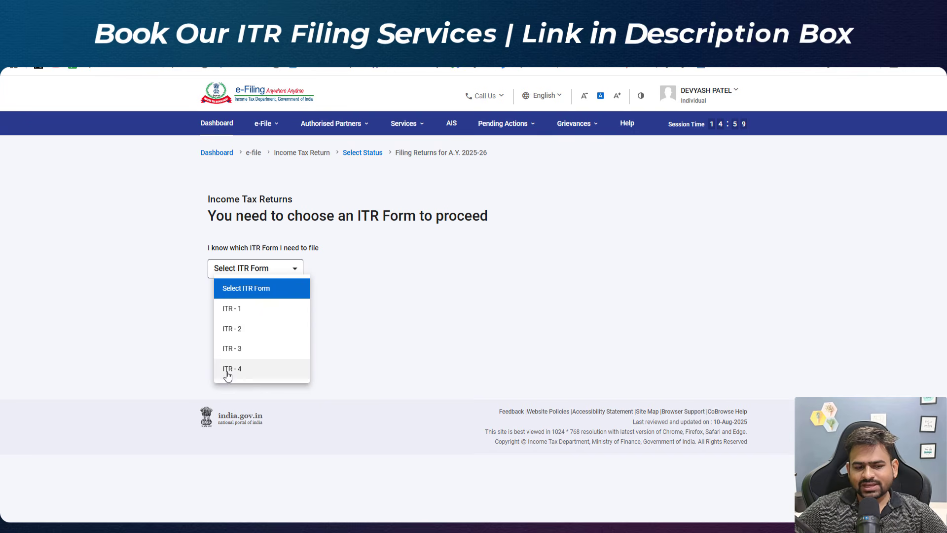
click(252, 352)
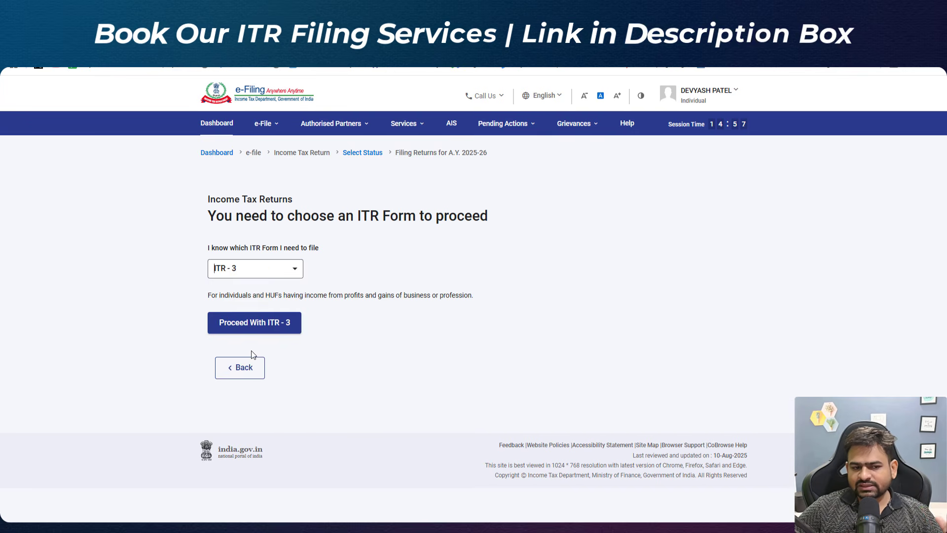
click(253, 322)
click(331, 323)
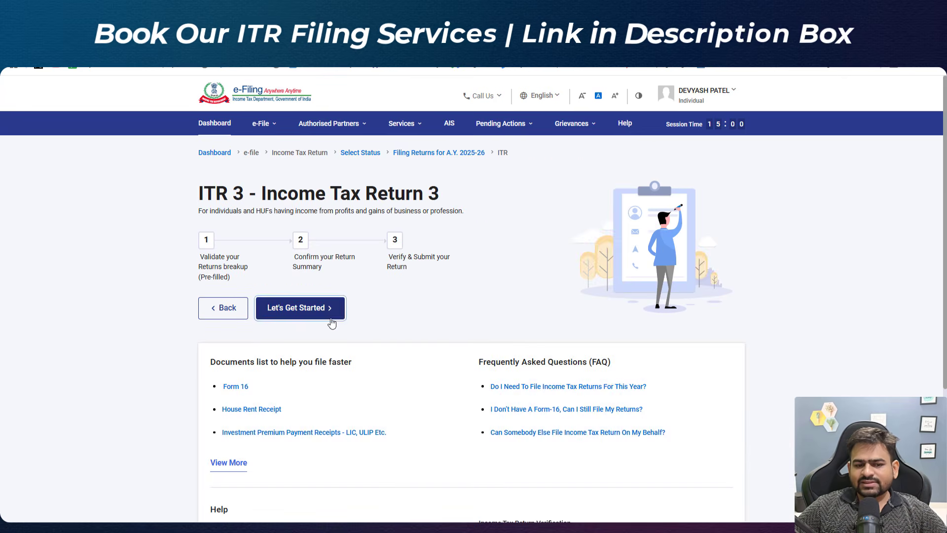
Step: Select Others as the reason for filing the return and continue
drag(258, 213, 354, 213)
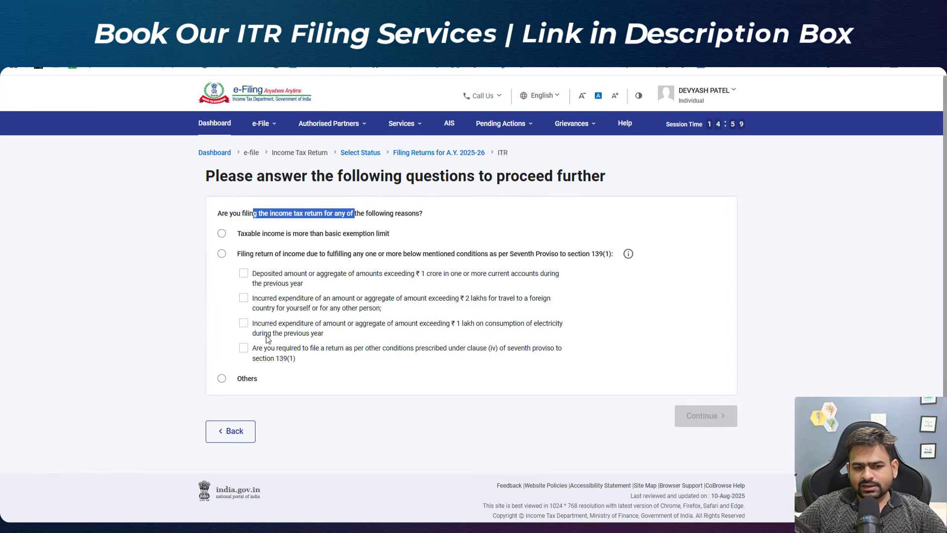
click(222, 379)
click(723, 414)
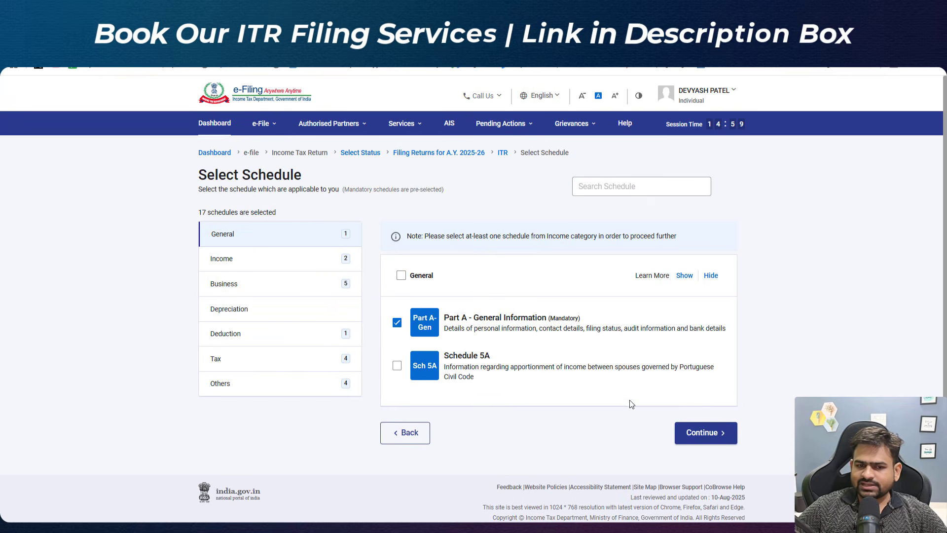
Step: Review the preselected Income and Business schedules and continue with the schedule selection
click(267, 264)
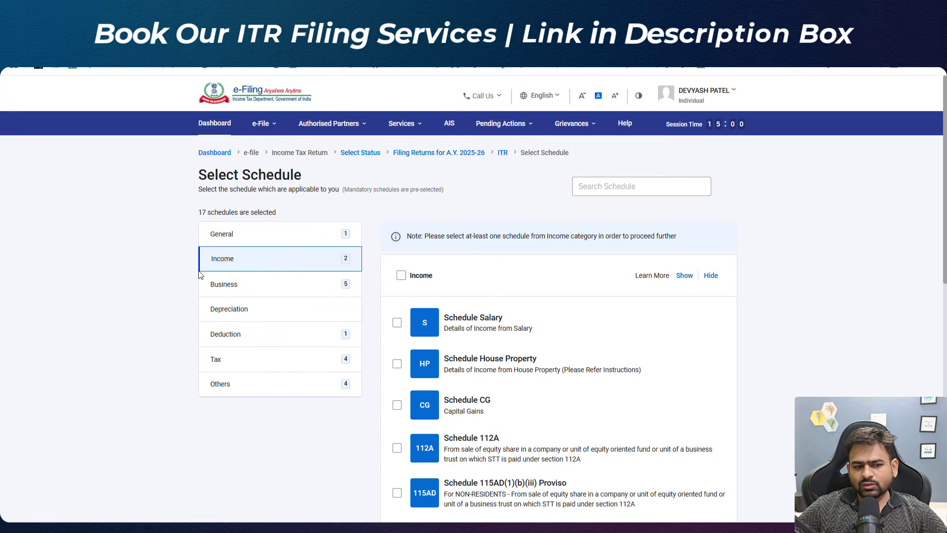
scroll(499, 308, down, 4)
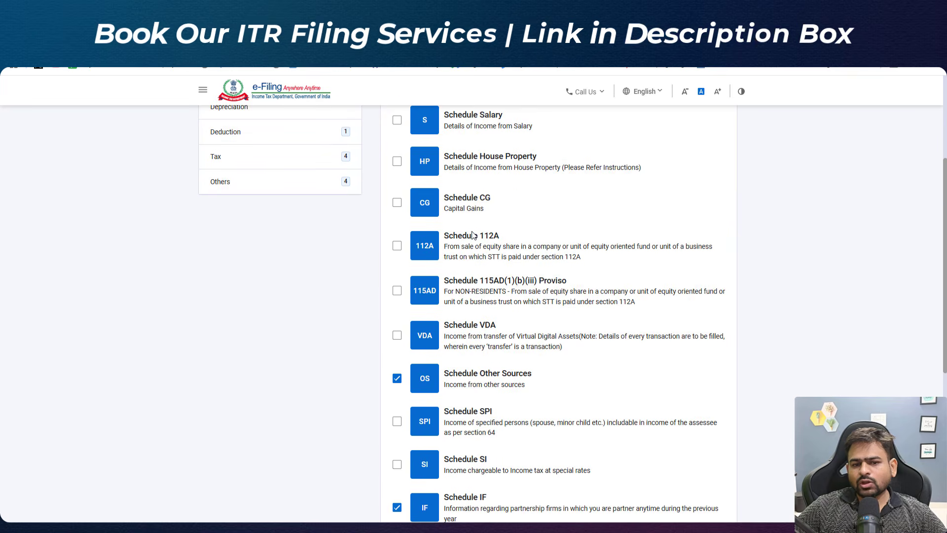
scroll(470, 238, up, 4)
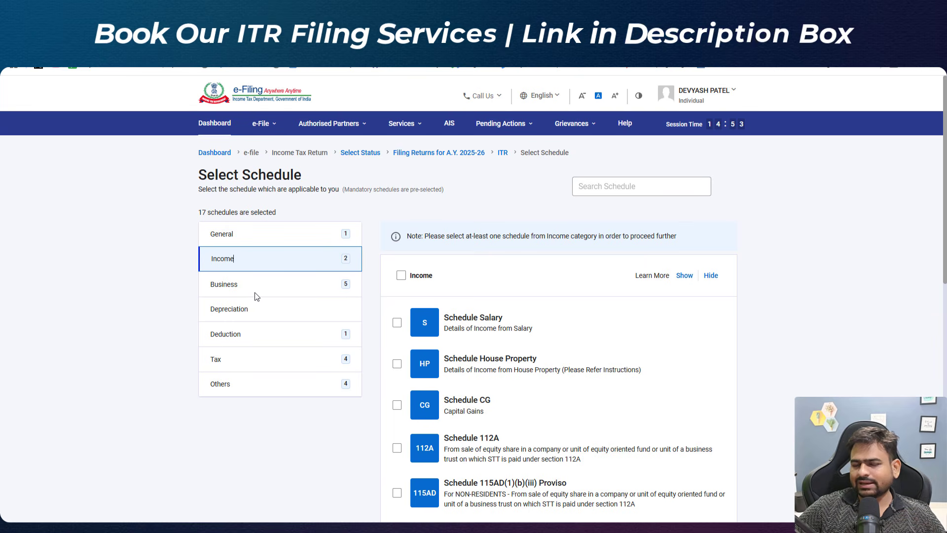
scroll(501, 345, down, 4)
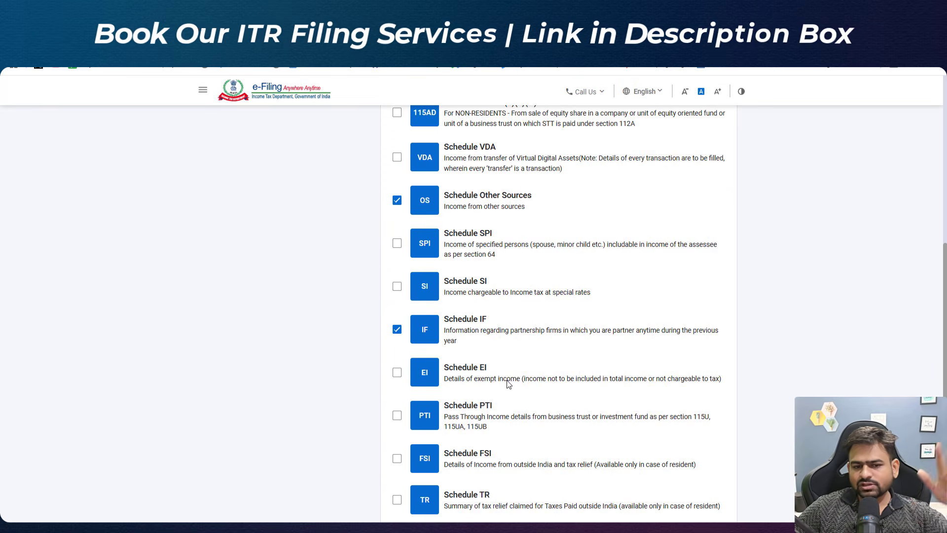
scroll(330, 310, up, 4)
click(299, 284)
scroll(776, 331, down, 10)
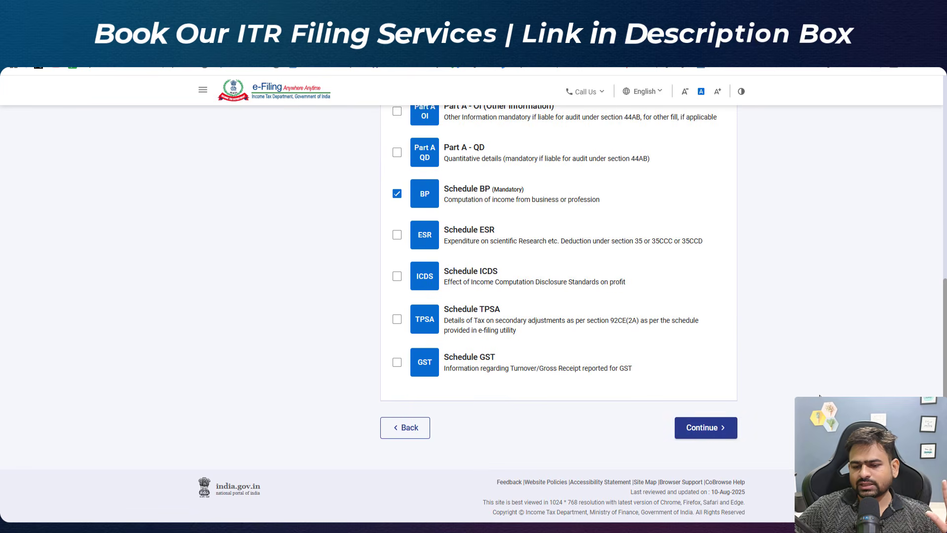
click(706, 429)
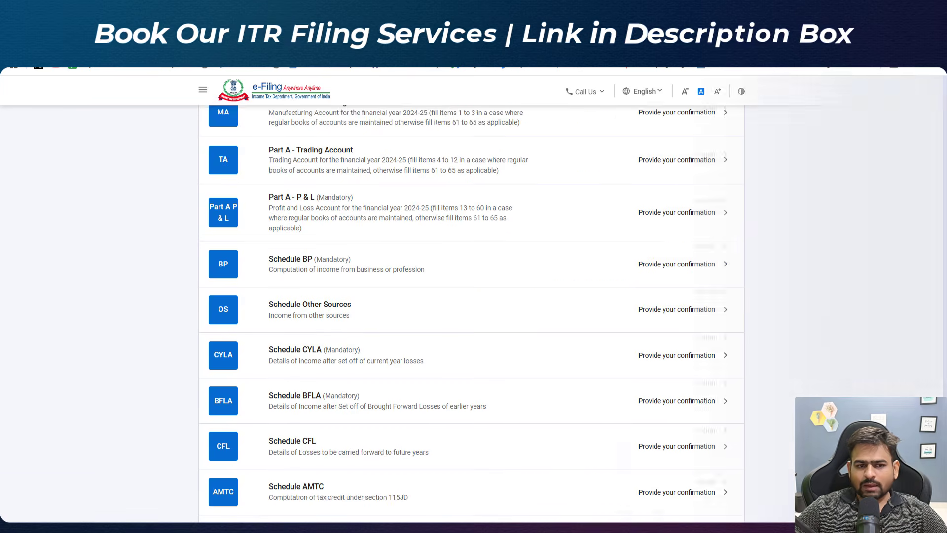
Step: Open Part A - General Information and set the due date to 31st July or extended, filed under 139(1)
scroll(946, 227, up, 3)
drag(946, 227, 944, 230)
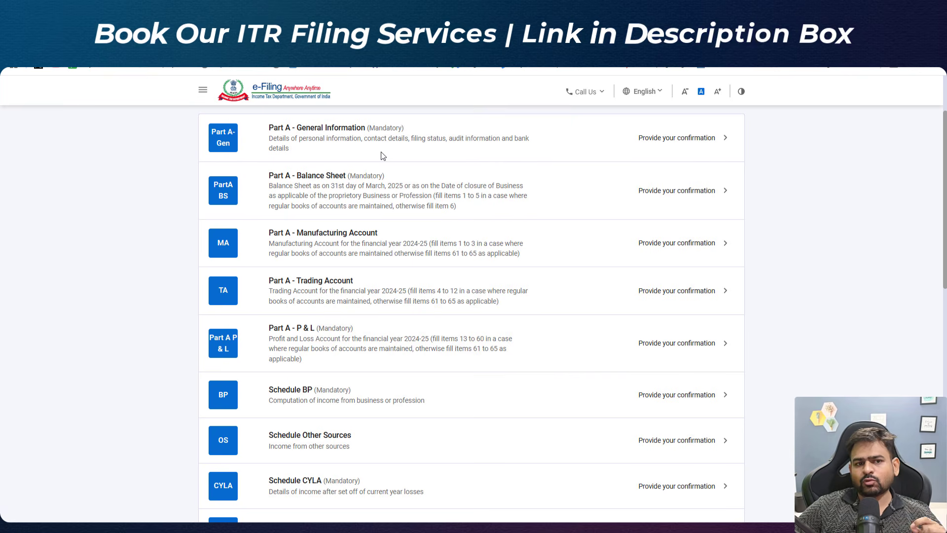
click(302, 140)
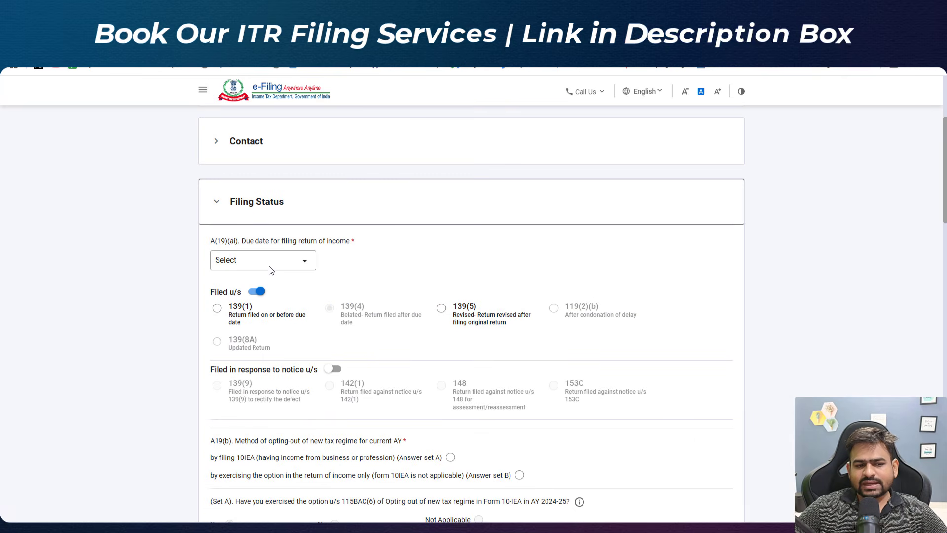
click(270, 268)
click(295, 306)
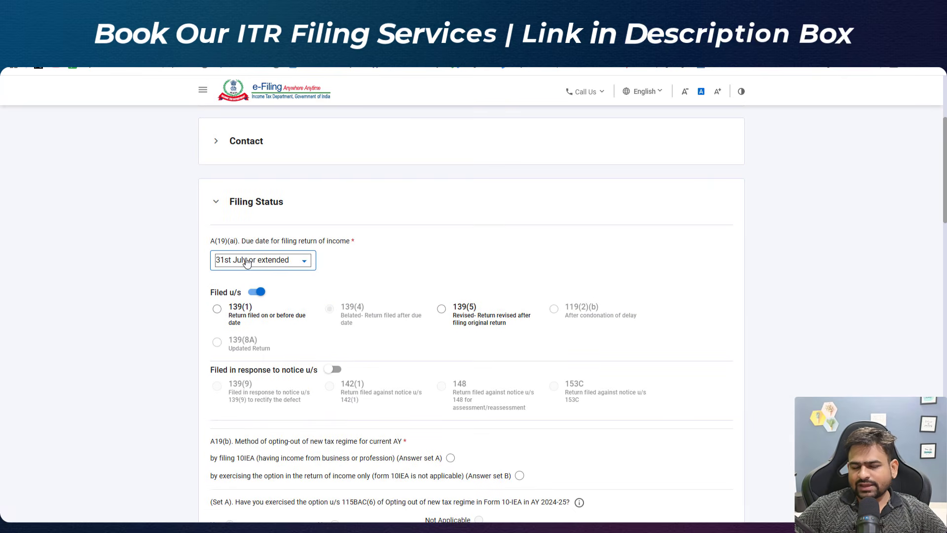
scroll(306, 291, down, 3)
click(218, 131)
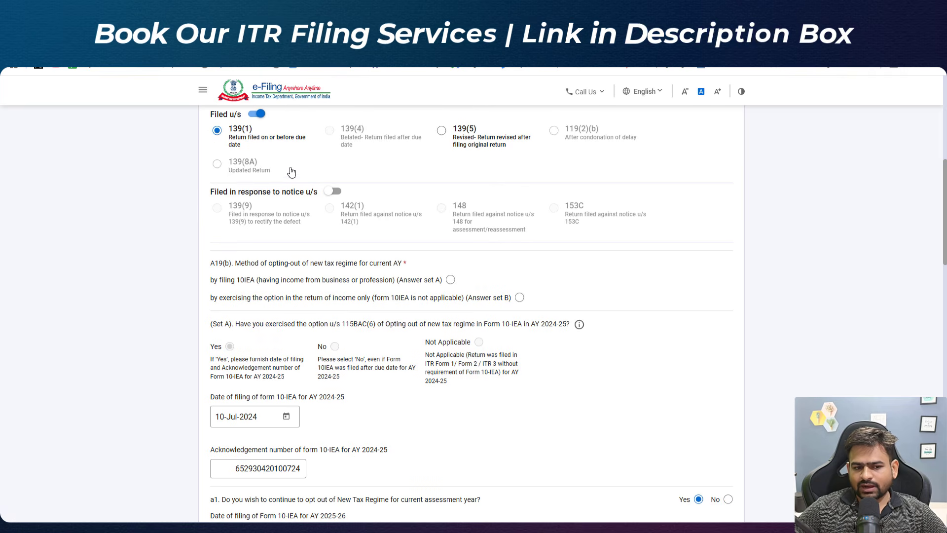
Step: Choose opting out by filing Form 10IEA and answer No to having exercised the option in AY 2024-25
scroll(296, 179, down, 3)
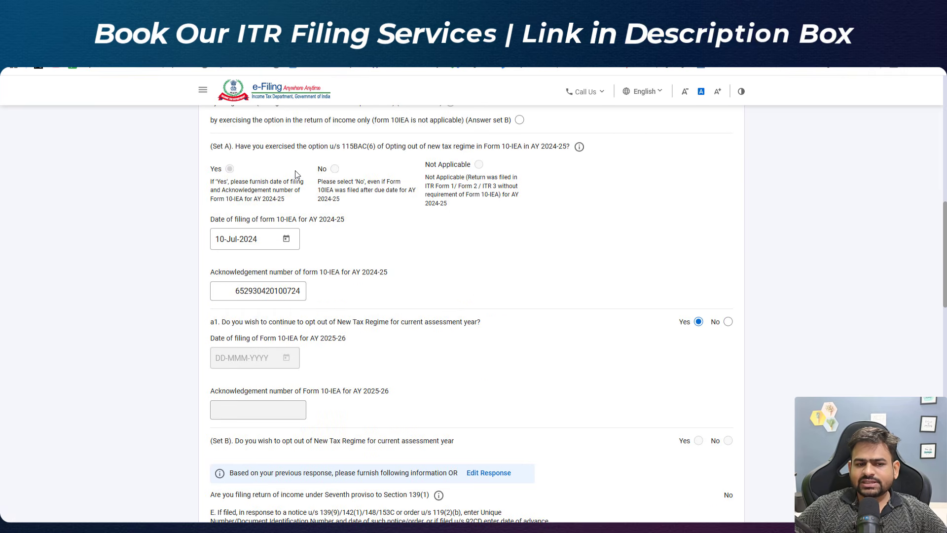
click(335, 169)
scroll(334, 170, up, 3)
drag(305, 280, 456, 283)
drag(315, 364, 360, 378)
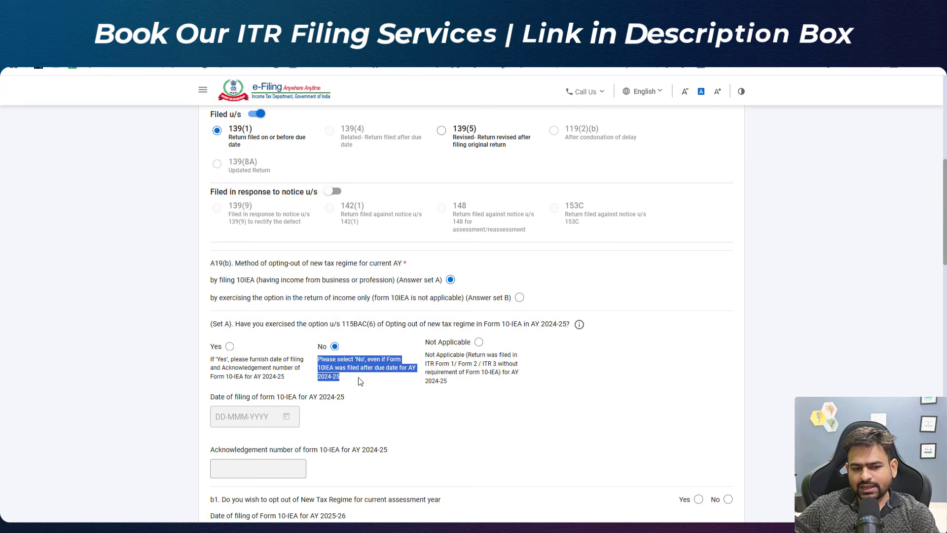
Step: Answer No to opting out of the new tax regime for the current assessment year
scroll(373, 369, down, 2)
scroll(374, 369, down, 2)
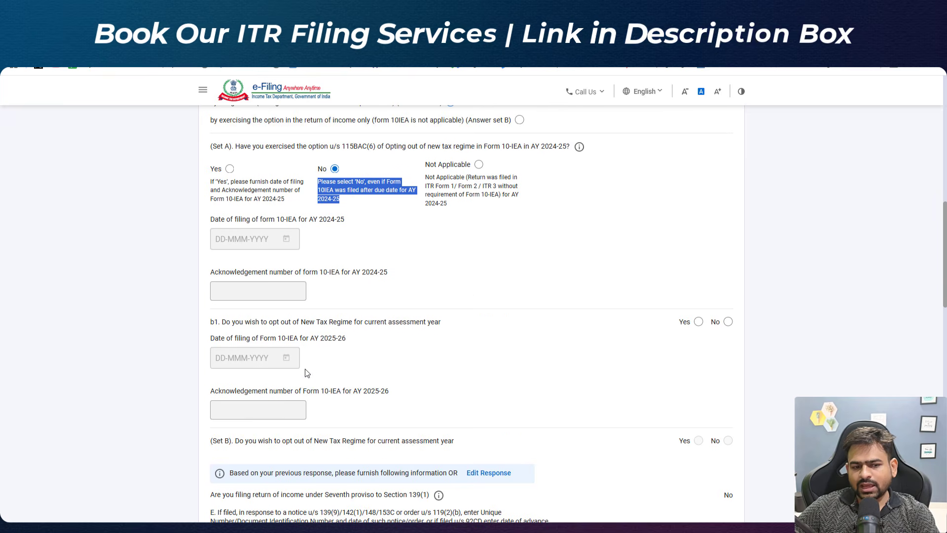
drag(305, 325, 377, 325)
click(728, 322)
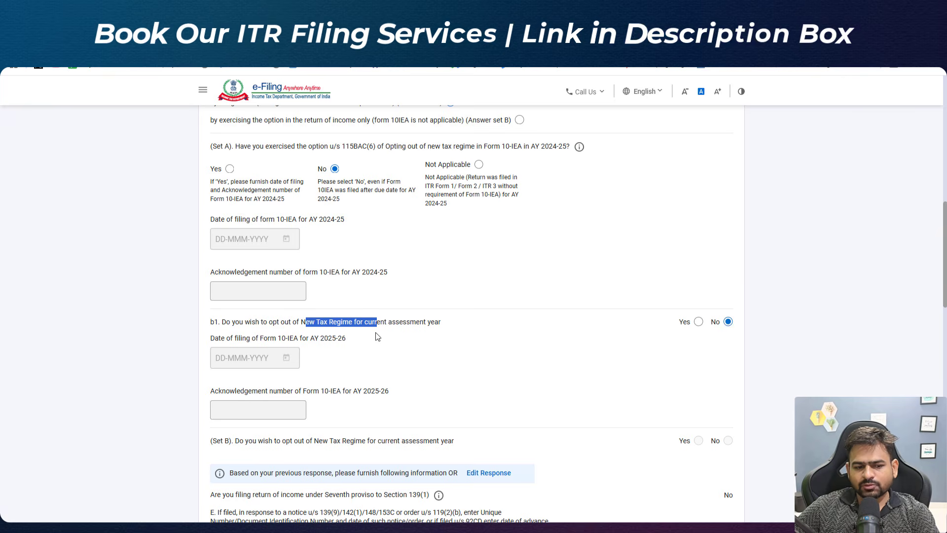
Step: Set the residential status to the section 6(1)(a) option
scroll(454, 345, down, 10)
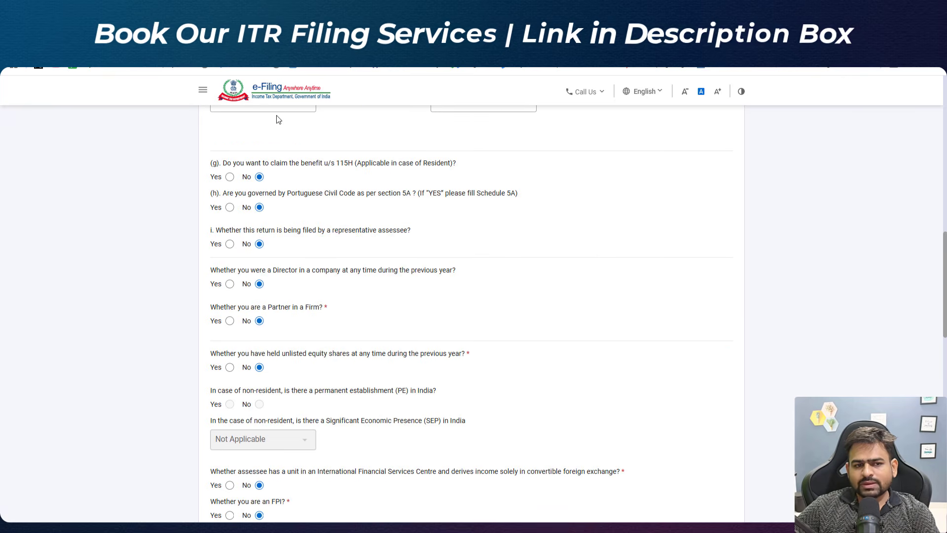
click(472, 115)
click(482, 153)
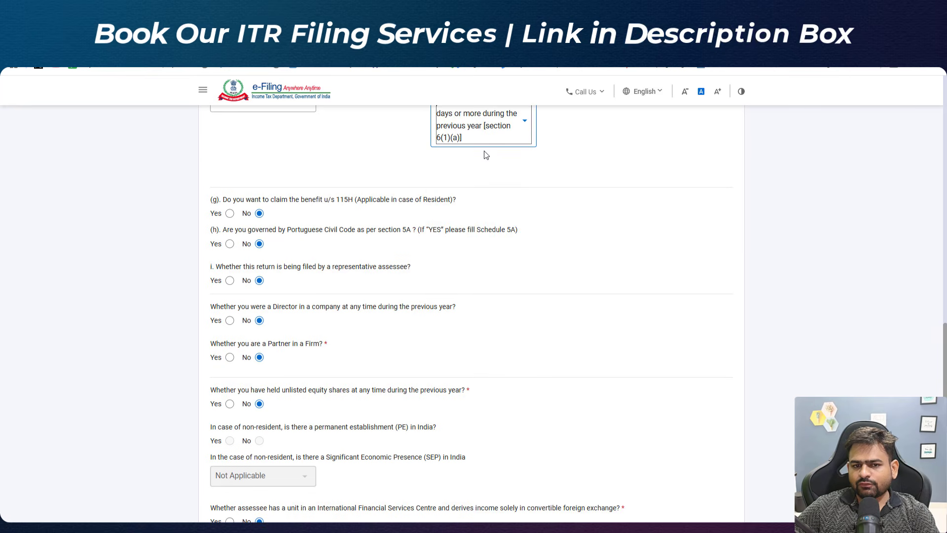
scroll(448, 296, down, 3)
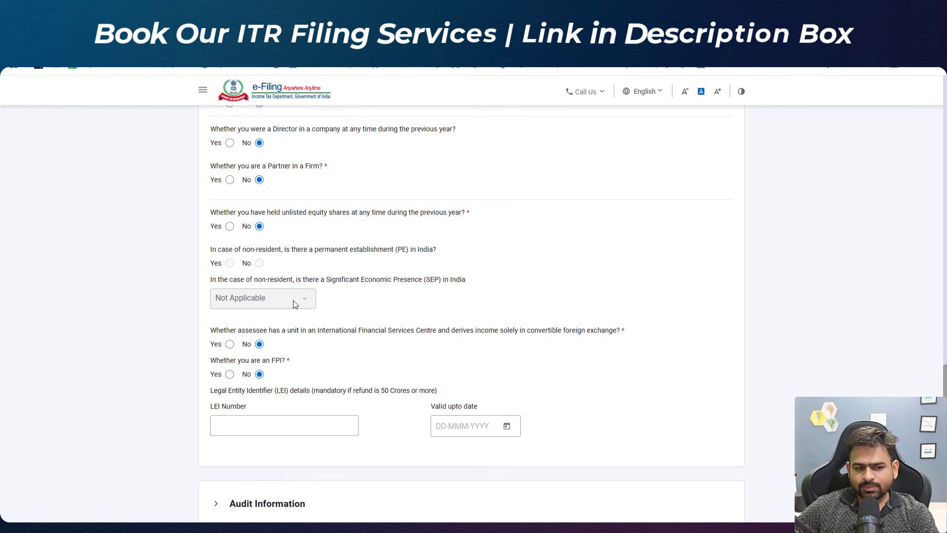
scroll(278, 384, down, 3)
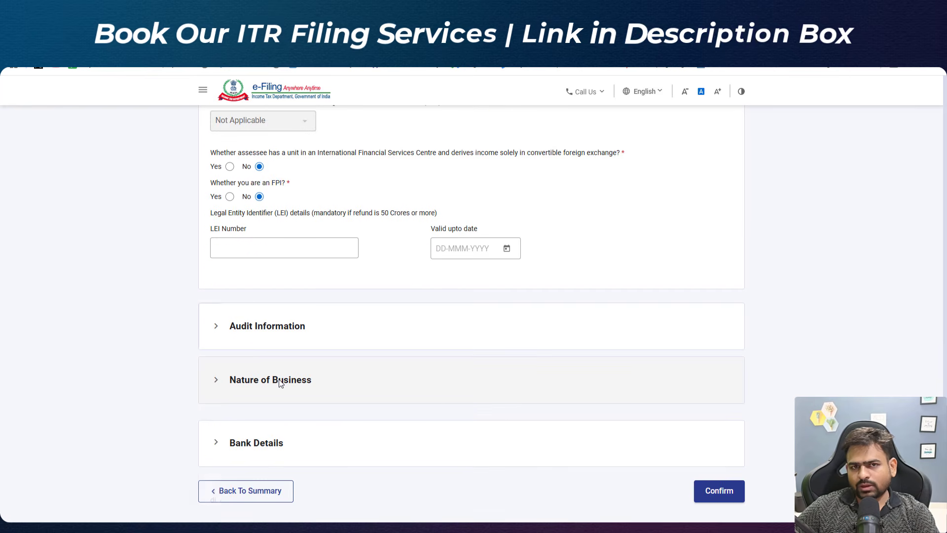
Step: Open Audit Information and examine the trading and profit and loss account in the Books of Accounts workbook
click(286, 326)
scroll(305, 173, down, 3)
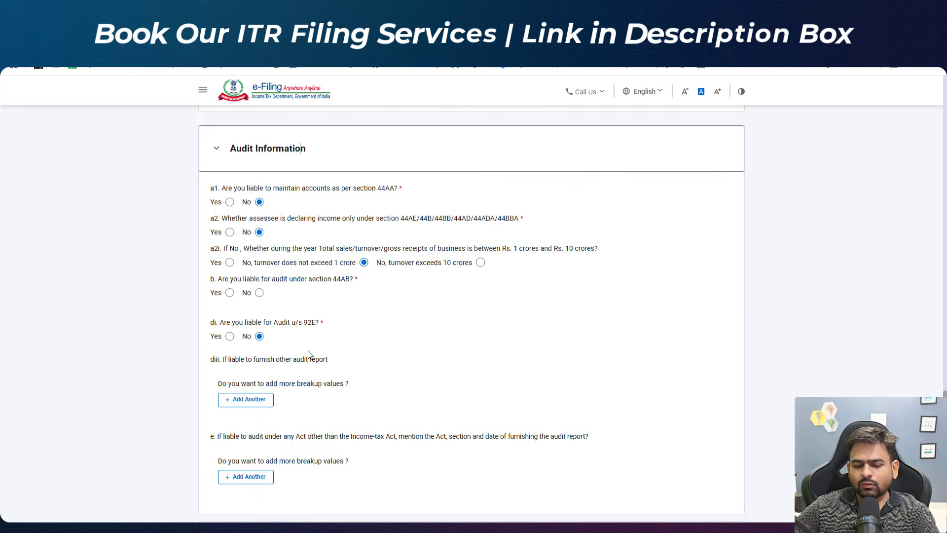
click(373, 529)
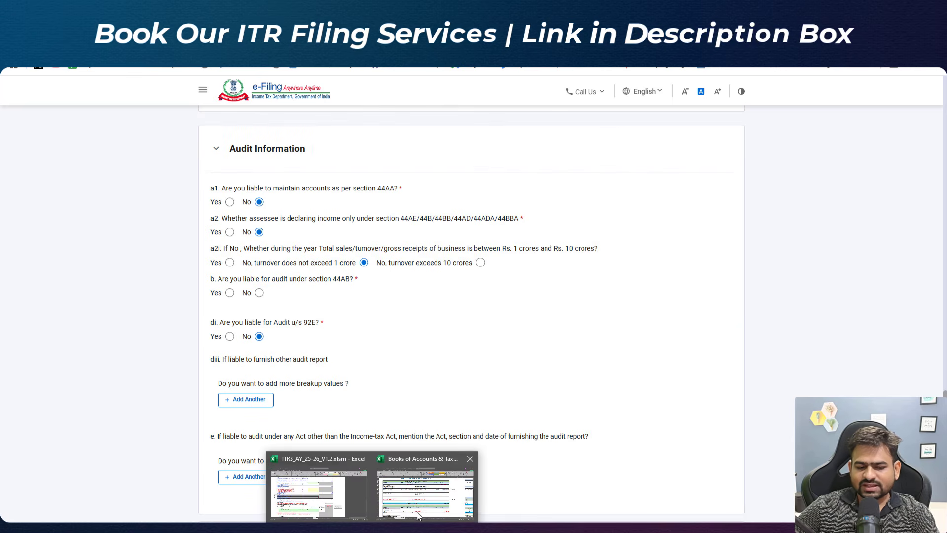
click(421, 494)
click(481, 270)
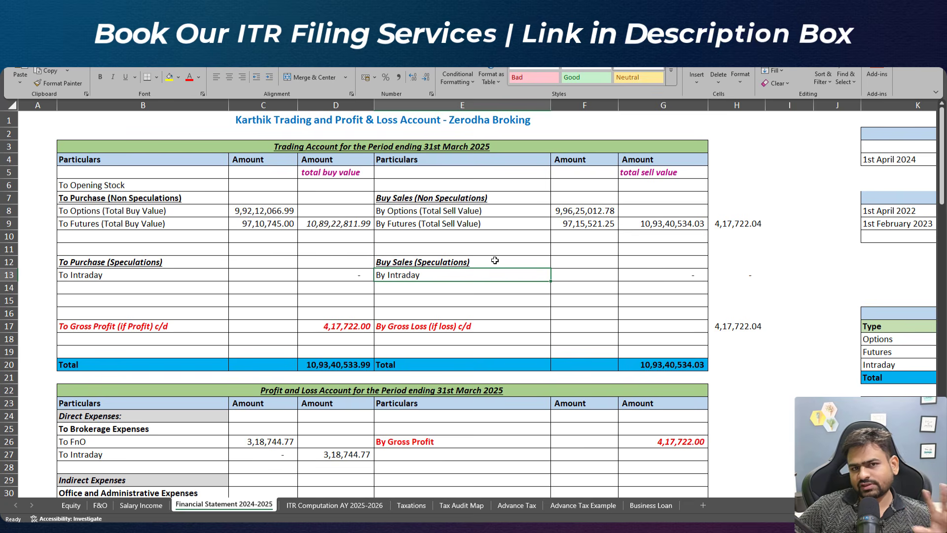
click(498, 200)
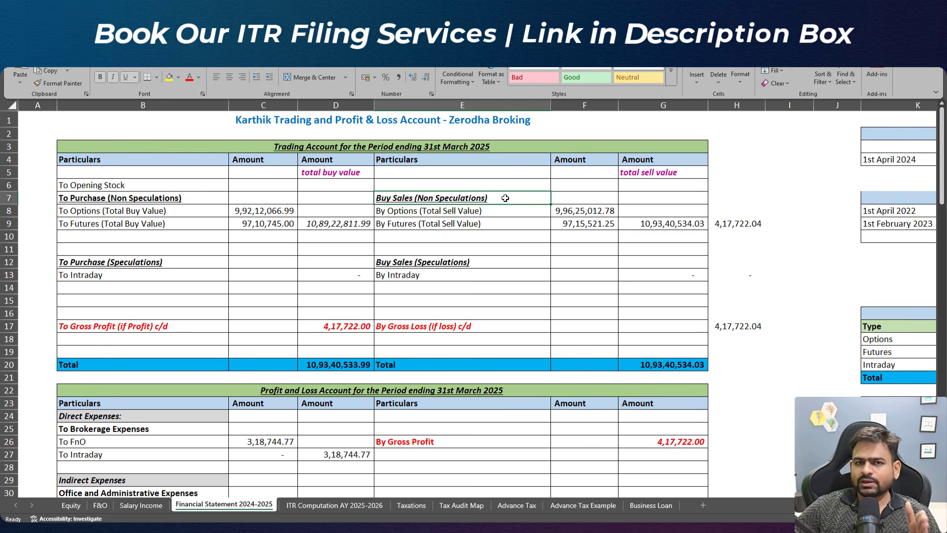
mouse_move(394, 185)
mouse_down()
mouse_move(403, 266)
mouse_move(387, 347)
mouse_up()
scroll(332, 294, down, 7)
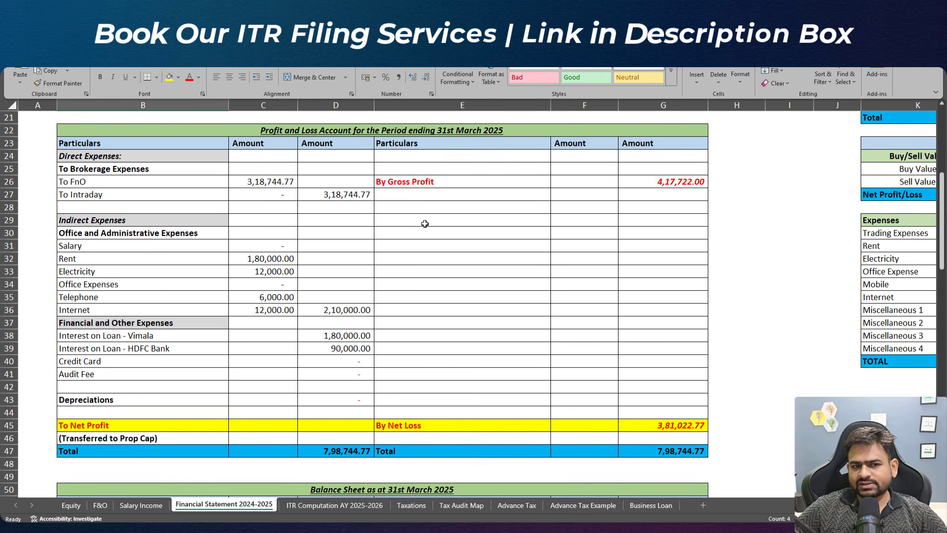
drag(456, 154, 448, 339)
click(400, 217)
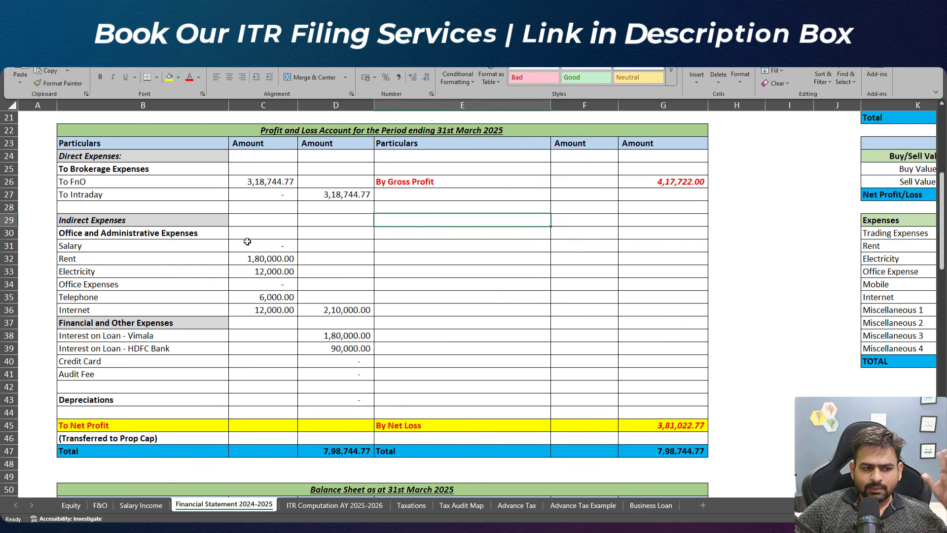
click(219, 259)
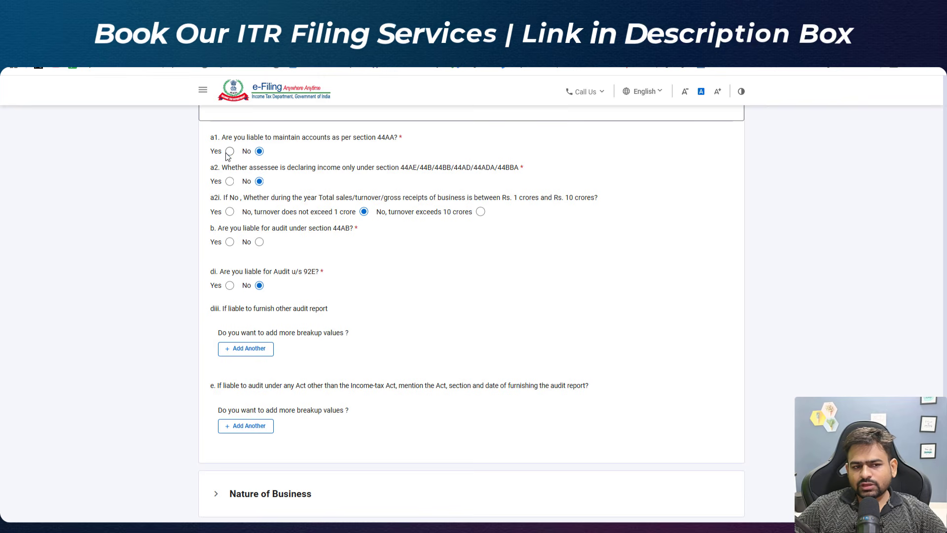
Step: Answer Yes to being liable to maintain accounts under section 44AA and open the Part A - P & L schedule
click(230, 152)
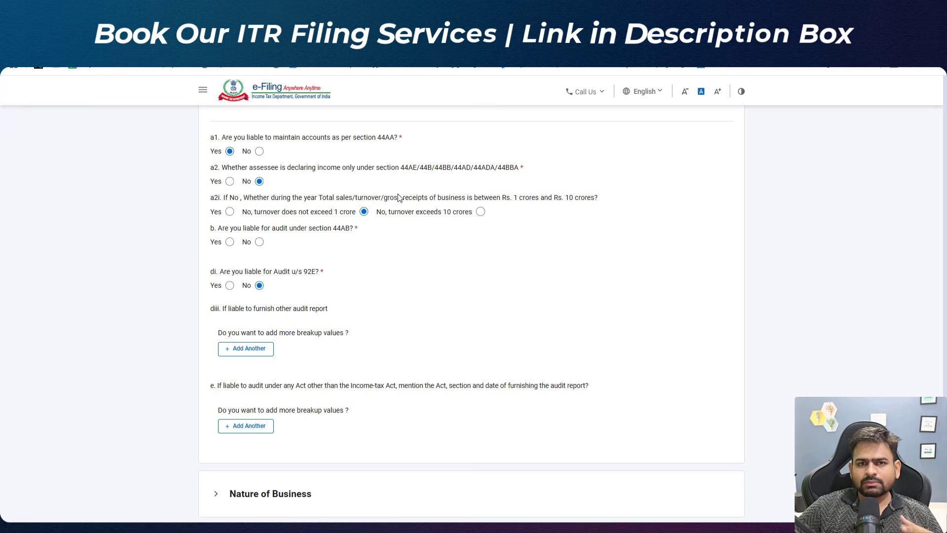
drag(380, 168, 455, 168)
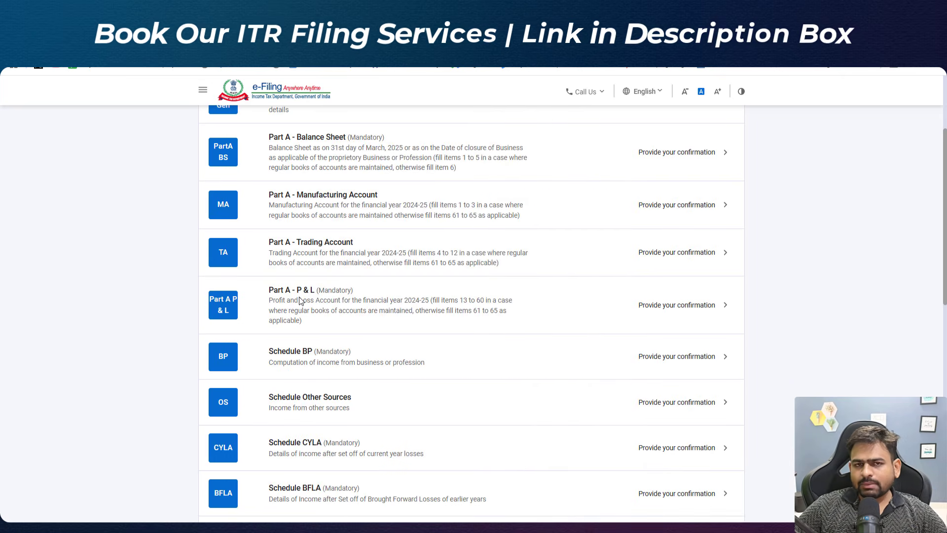
click(361, 307)
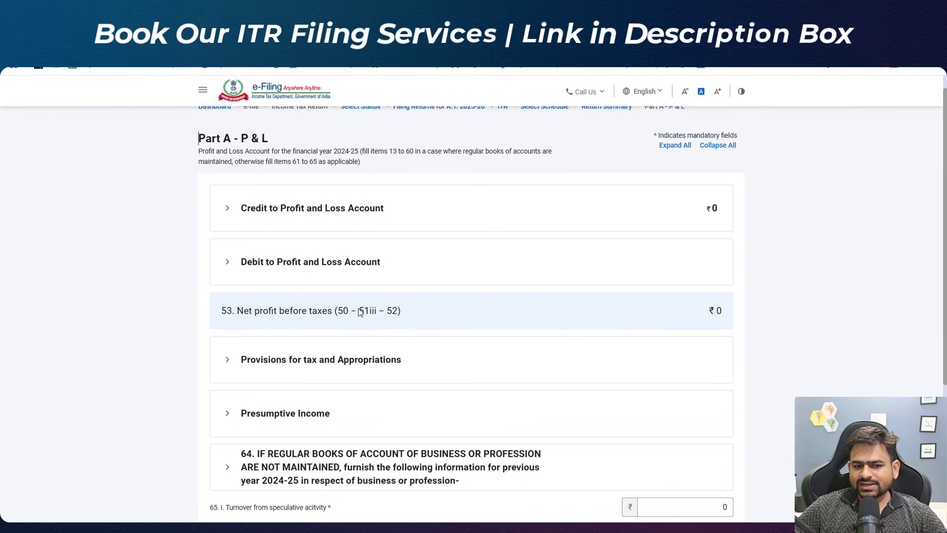